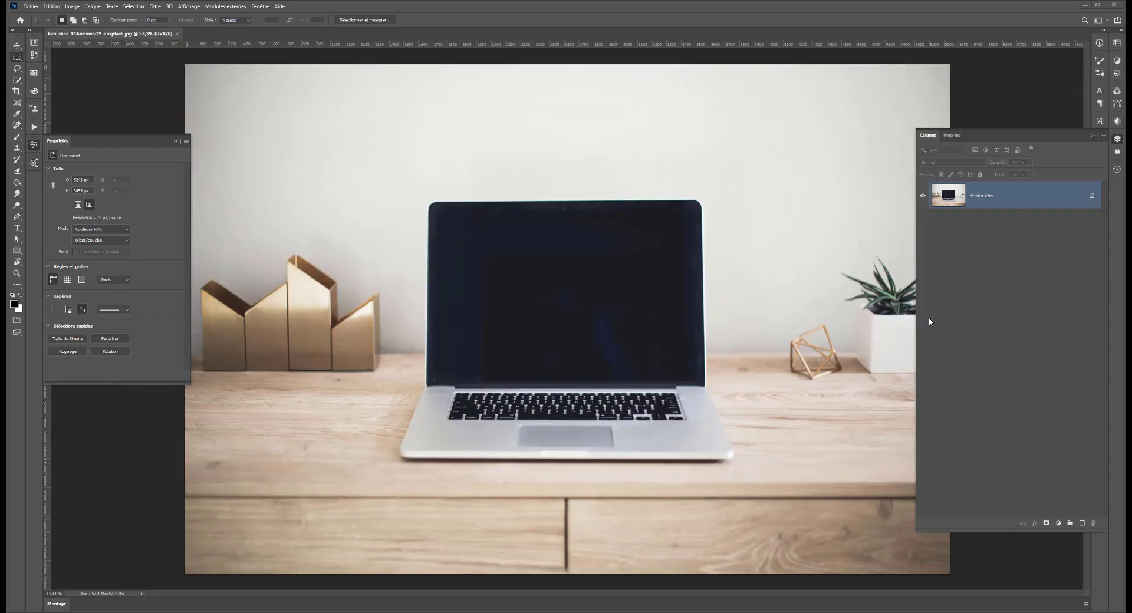
Add a new empty layer above the photo, convert it to a smart object, and open its contents.
left_click(1083, 524)
right_click(1029, 197)
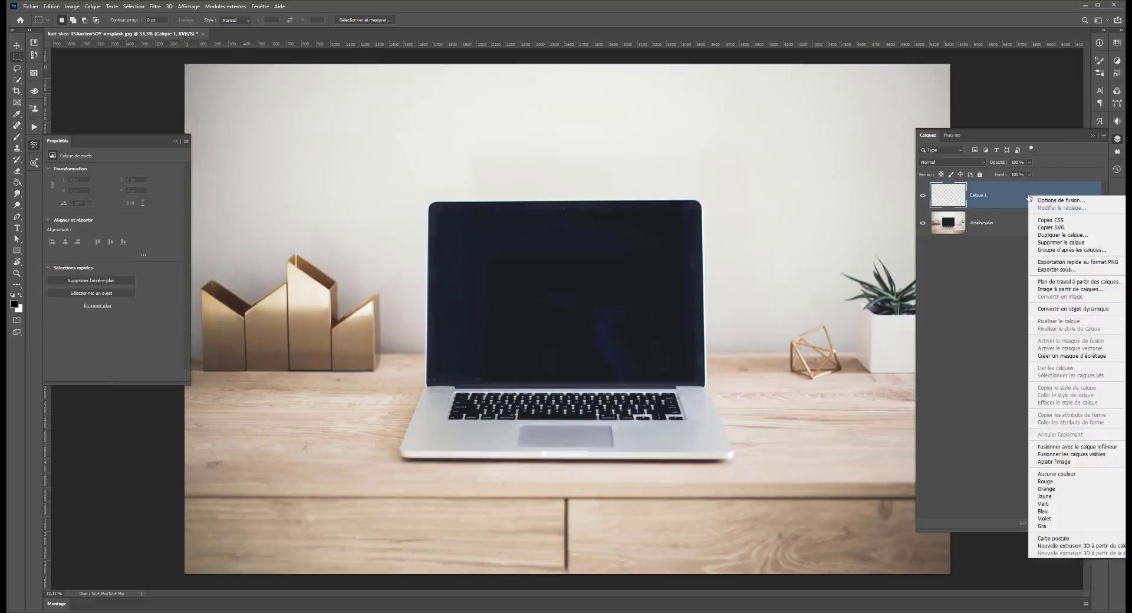
left_click(1111, 311)
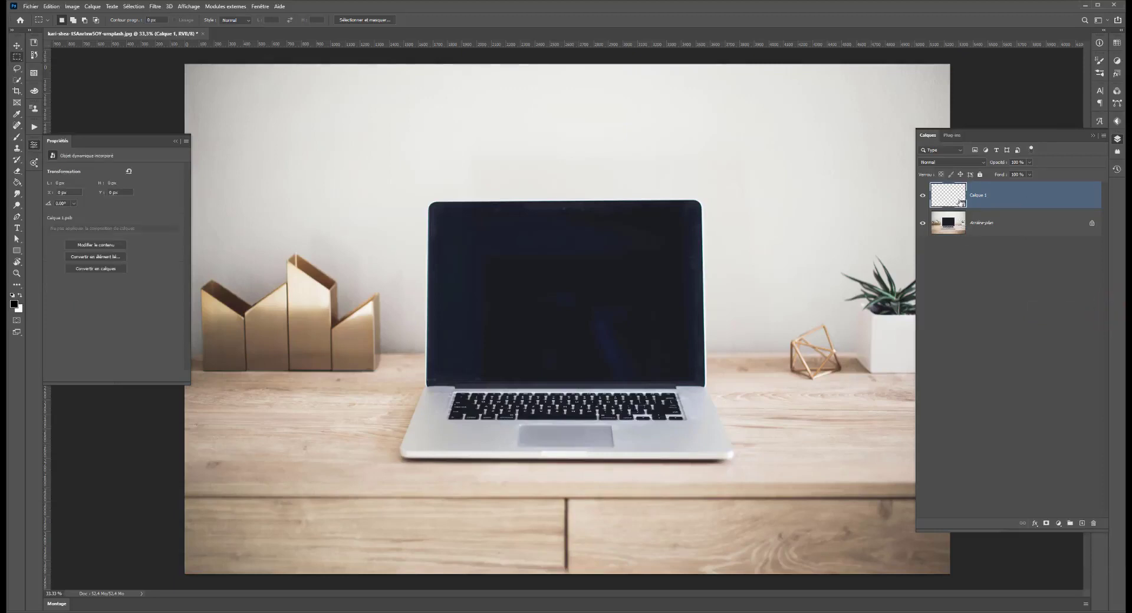
double_click(962, 205)
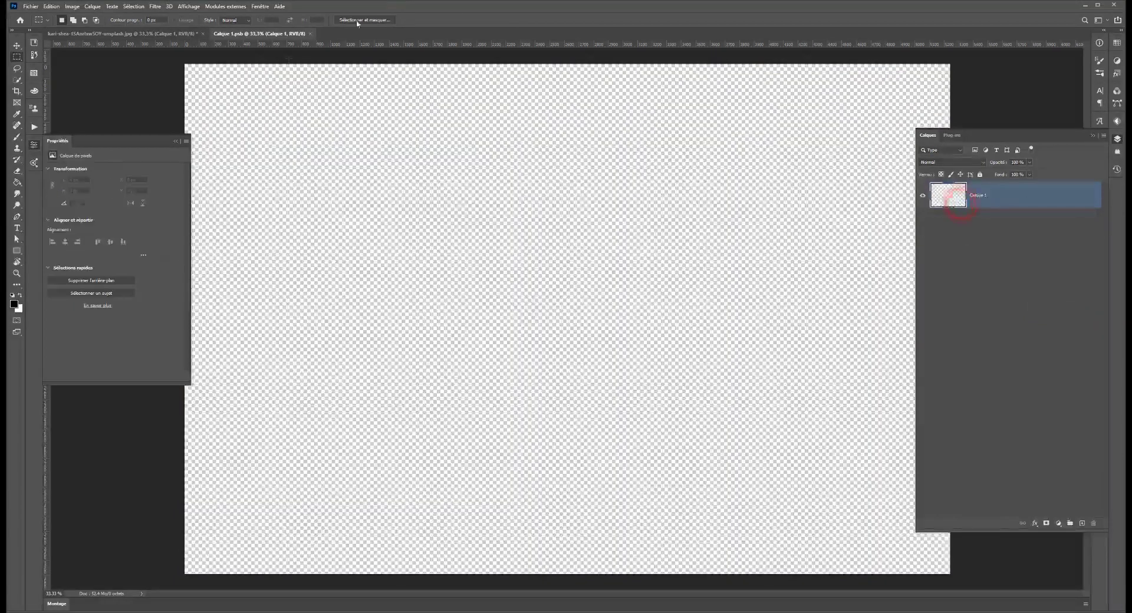
key("ctrl+minus")
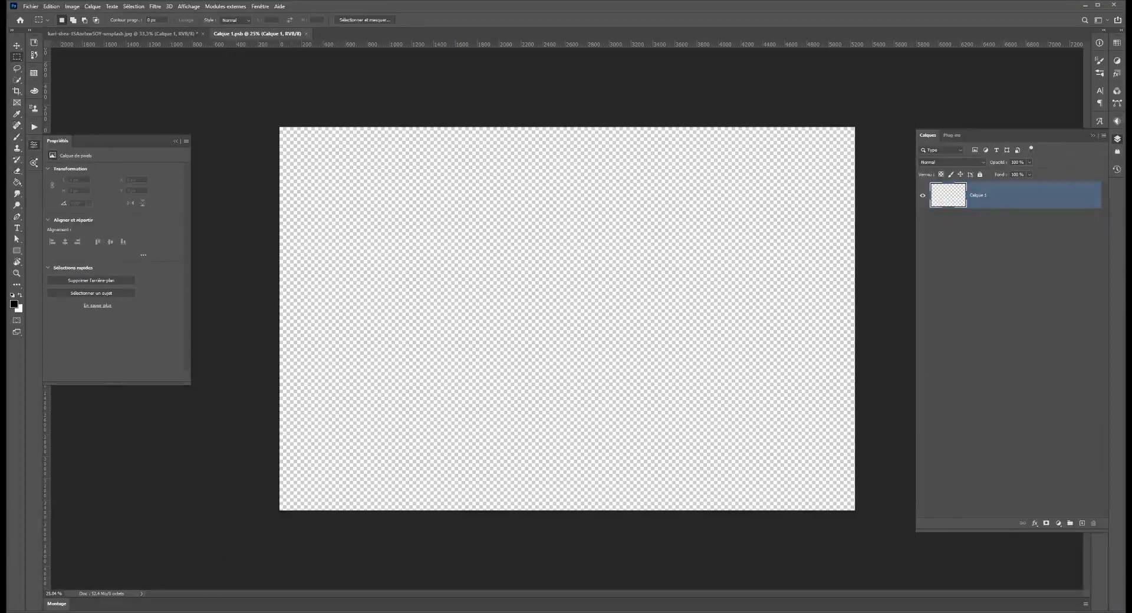
key("alt+Tab")
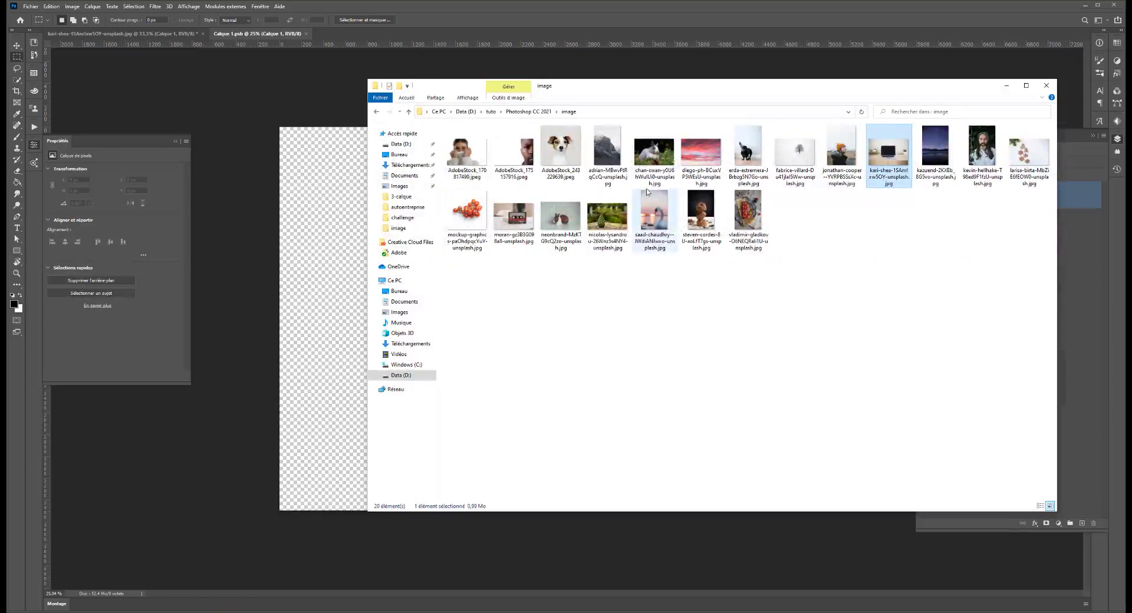
Drag the nicolas-lysandro rabbit JPG from the image folder onto the smart object's canvas.
left_click(965, 279)
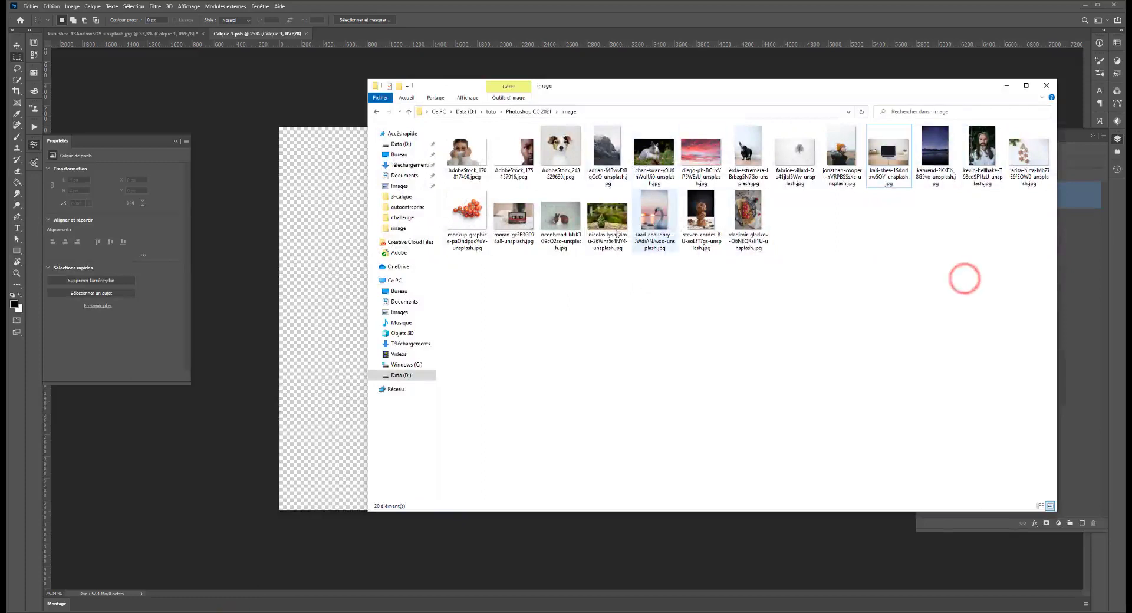
mouse_move(618, 234)
left_mouse_down()
mouse_move(503, 300)
mouse_move(324, 268)
left_mouse_up()
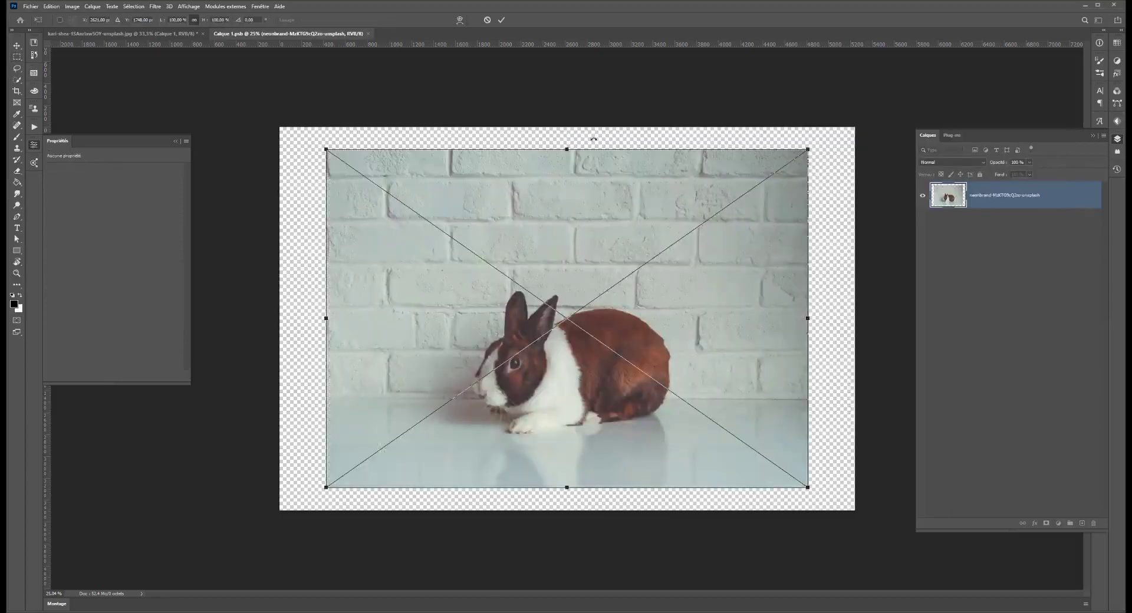
Scale the rabbit photo to fill the canvas, save the contents, and return to the mockup.
left_click_drag(807, 149, 811, 128)
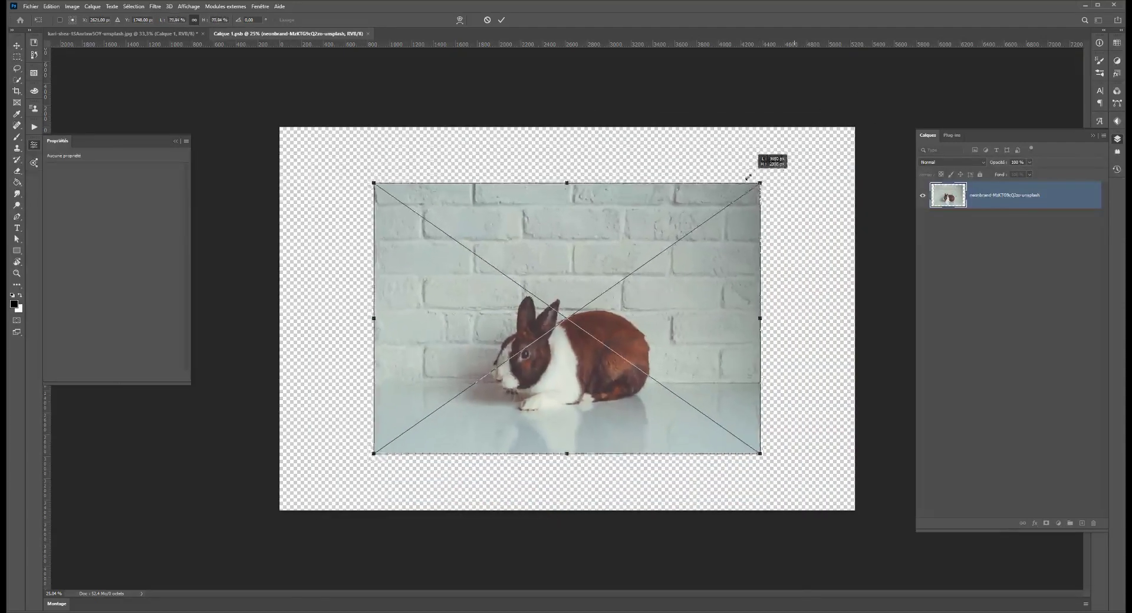
left_click_drag(811, 128, 844, 96)
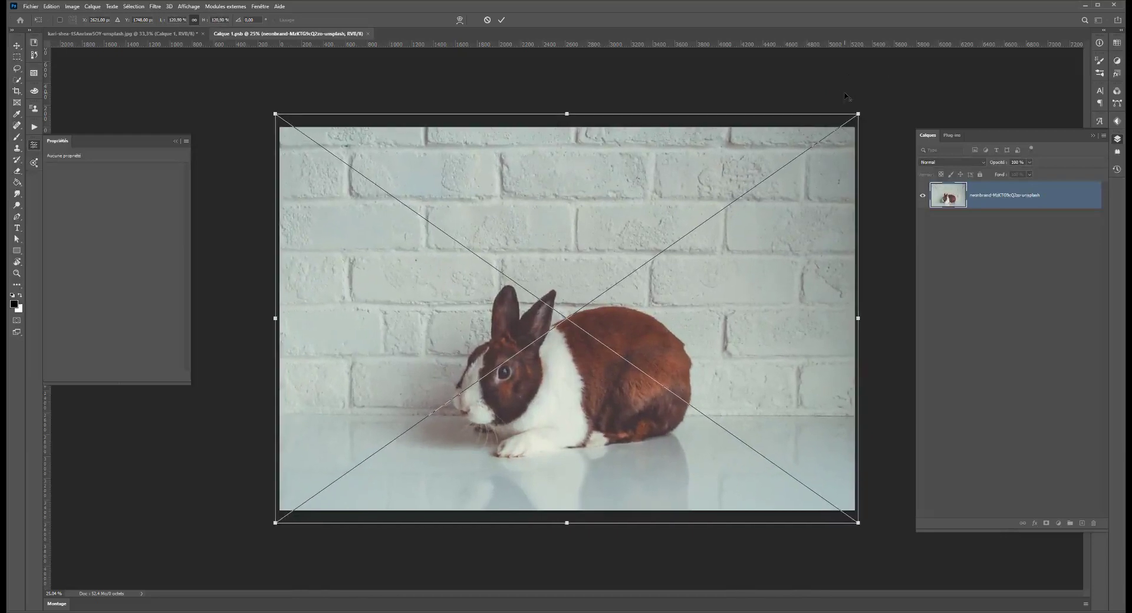
key("Return")
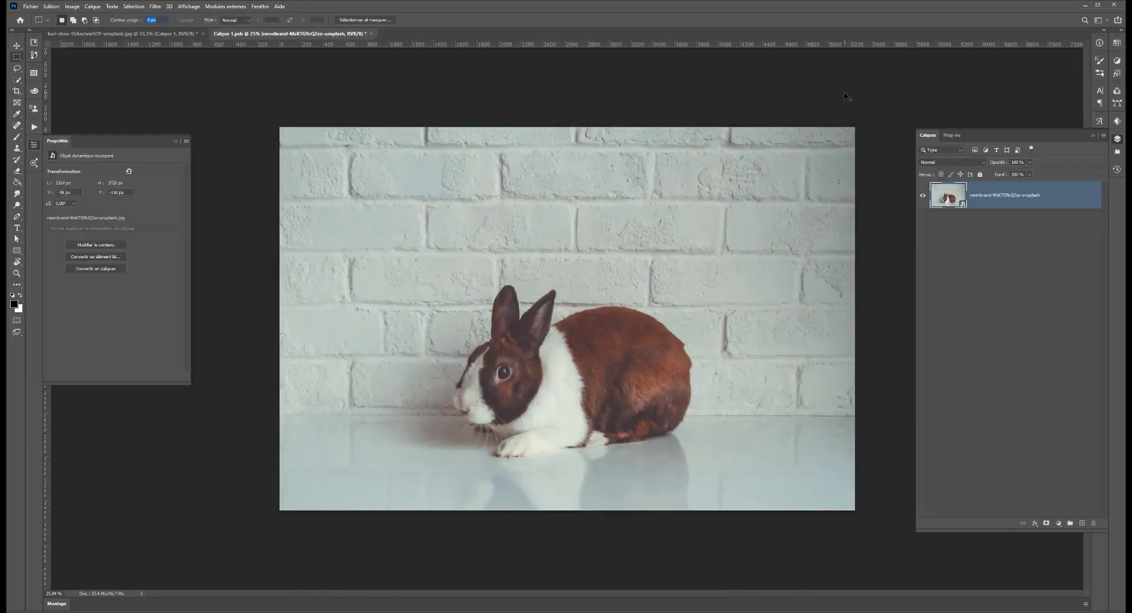
key("ctrl+s")
left_click(367, 34)
key("ctrl+minus")
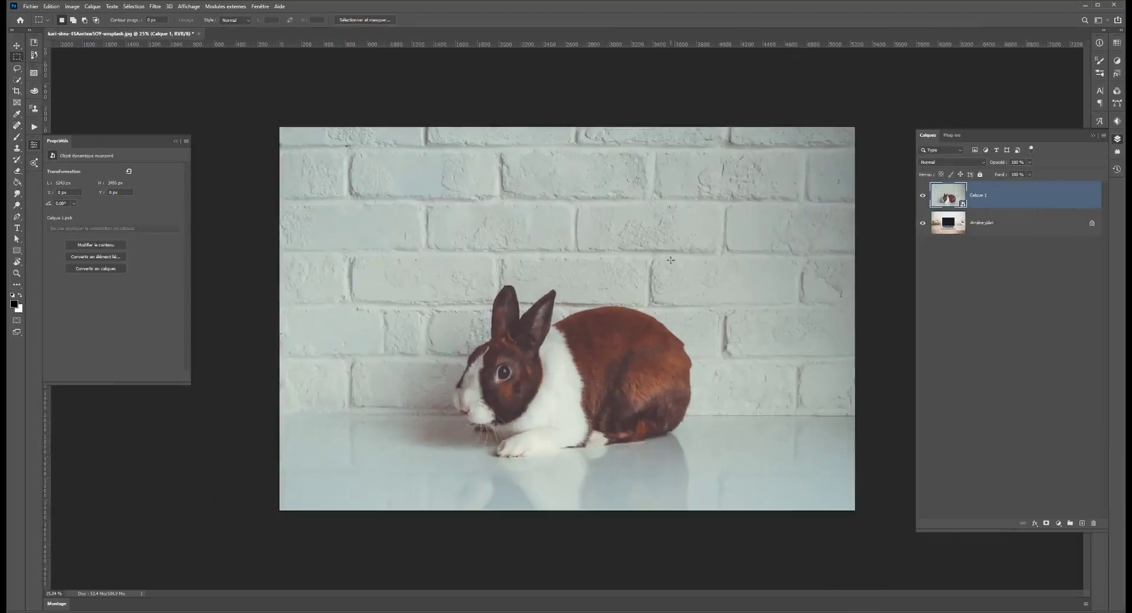
Compare the rabbit layer against the laptop, then scale it down toward the screen size.
left_click(923, 196)
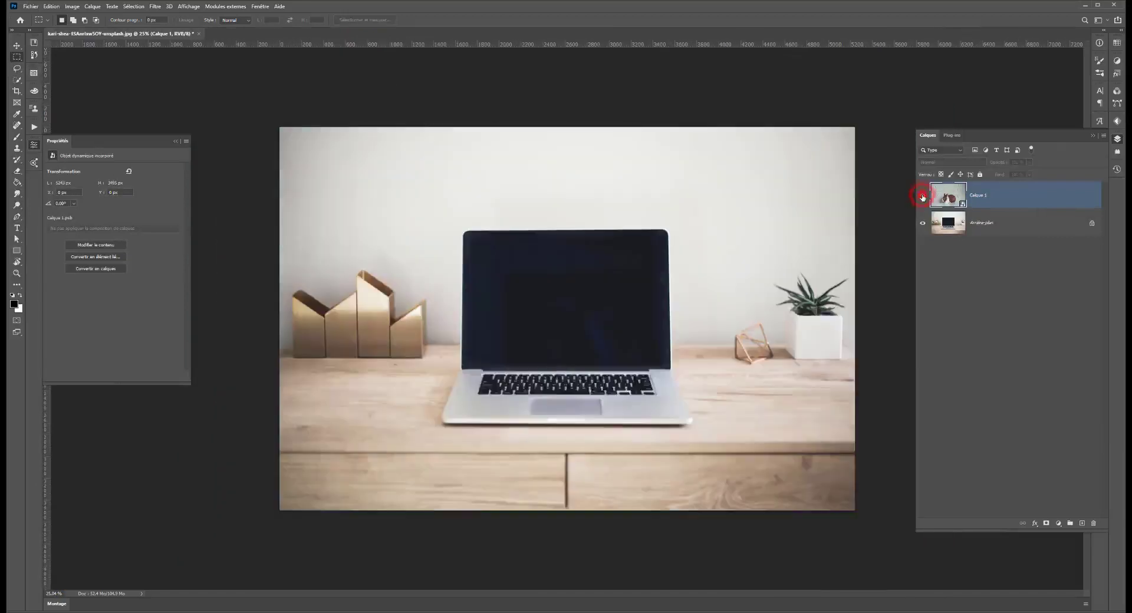
left_click(923, 197)
left_click(923, 196)
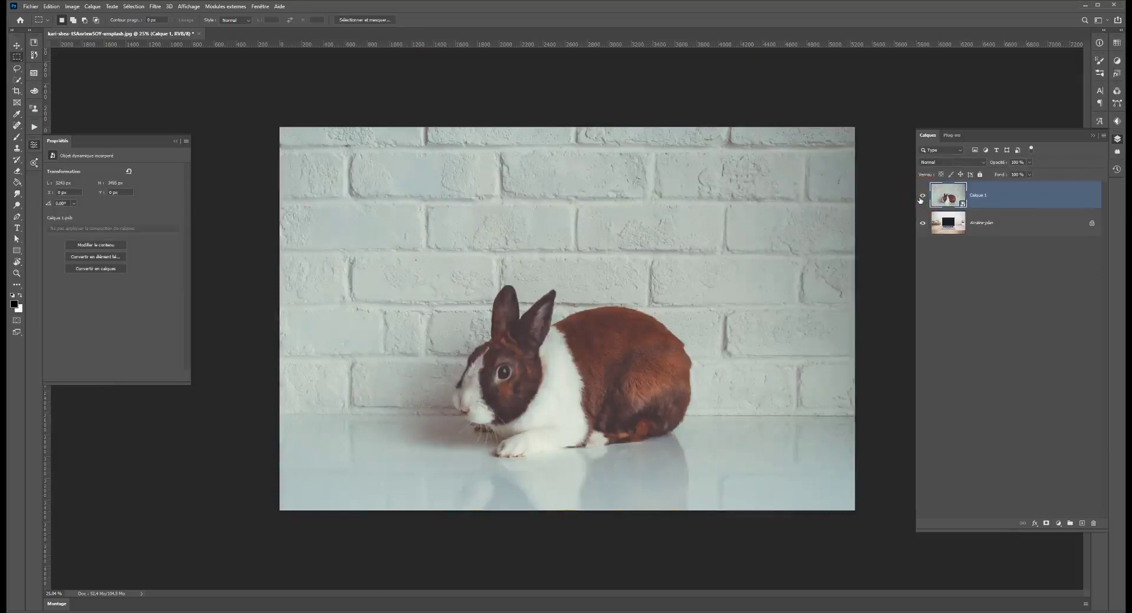
key("ctrl+t")
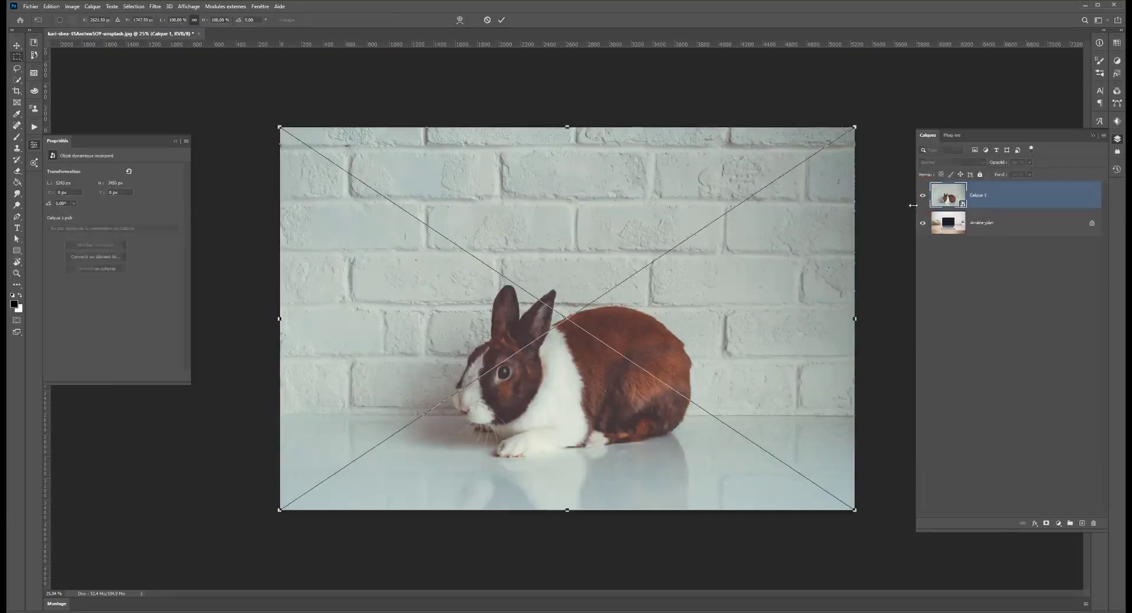
mouse_move(853, 127)
left_mouse_down()
mouse_move(675, 177)
mouse_move(642, 197)
left_mouse_up()
Pin the rabbit layer's top-left, top-right and bottom-right corners onto the laptop screen corners.
scroll(616, 285, "up", 3)
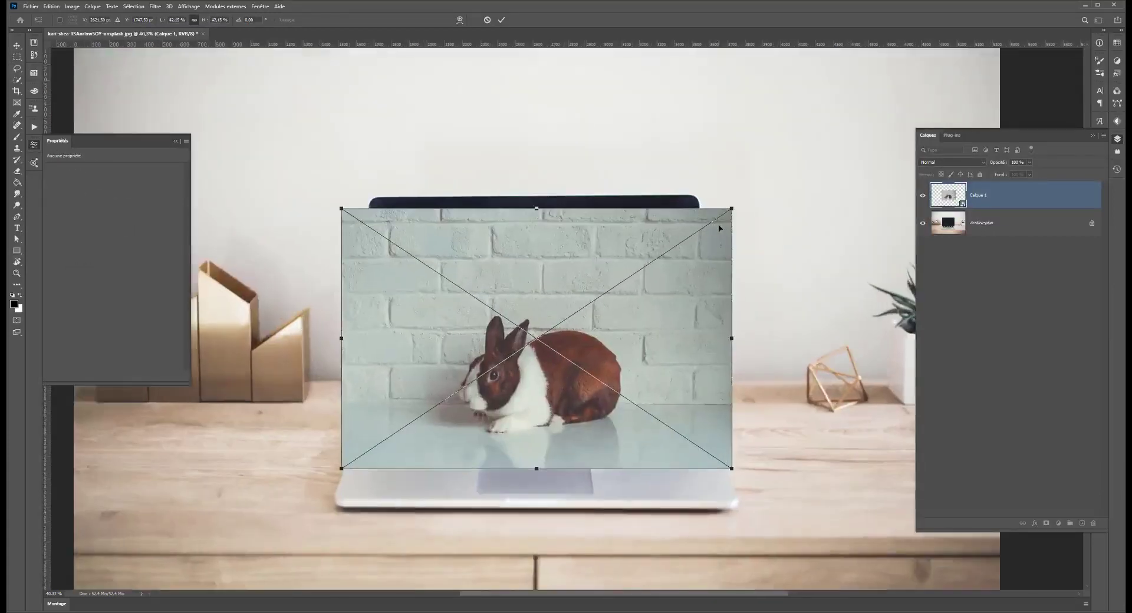
scroll(784, 226, "up", 1)
scroll(766, 224, "up", 1)
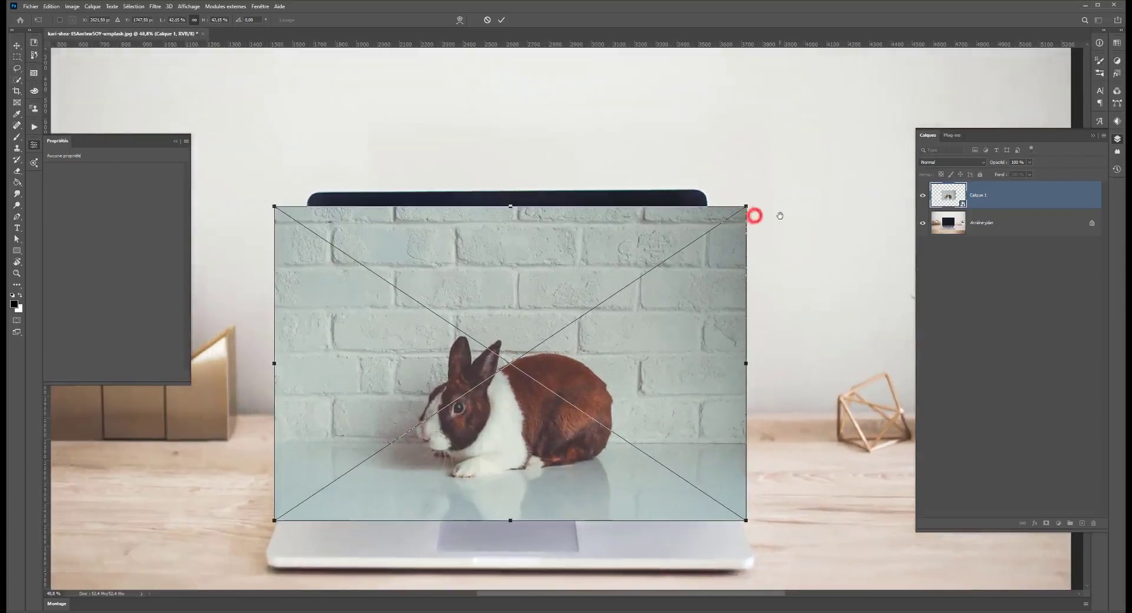
mouse_move(744, 207)
left_mouse_down()
mouse_move(665, 243)
mouse_move(699, 199)
left_mouse_up()
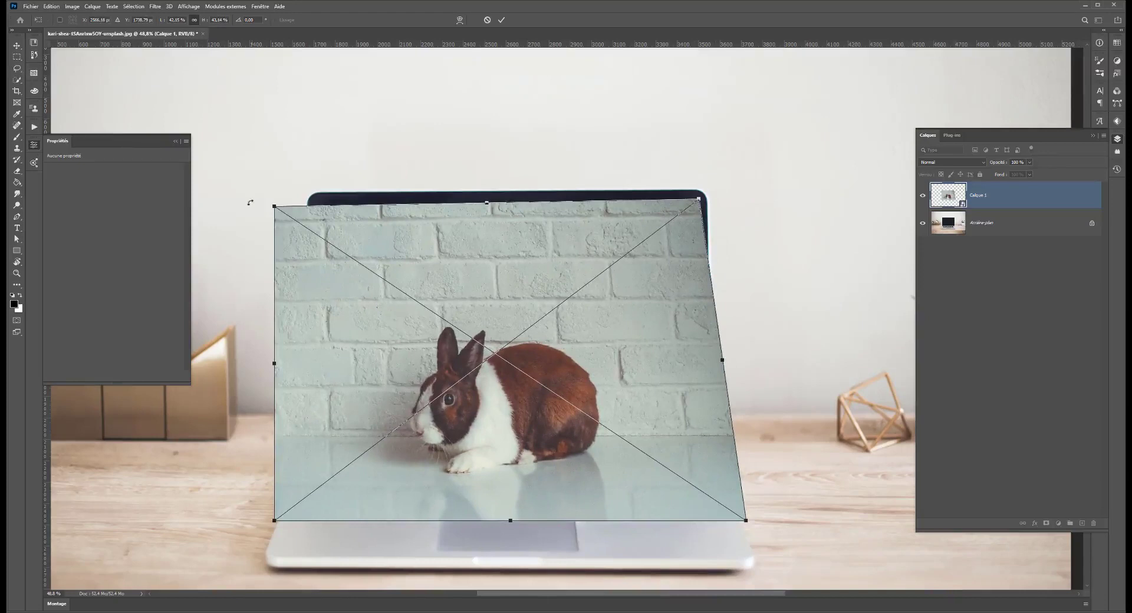
left_click_drag(275, 205, 317, 201)
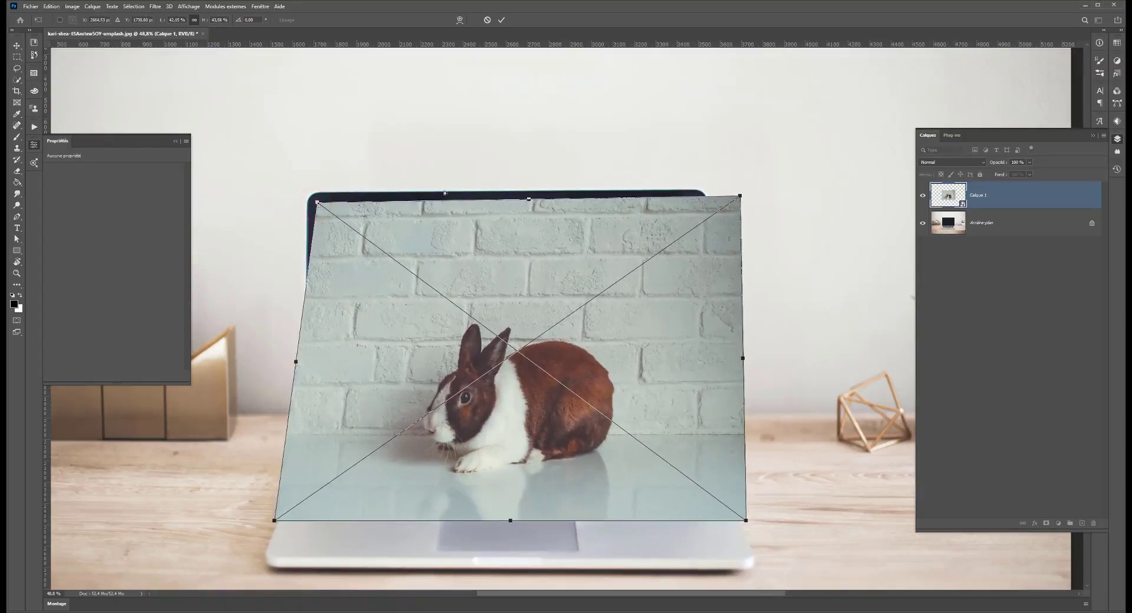
left_click_drag(741, 197, 699, 197)
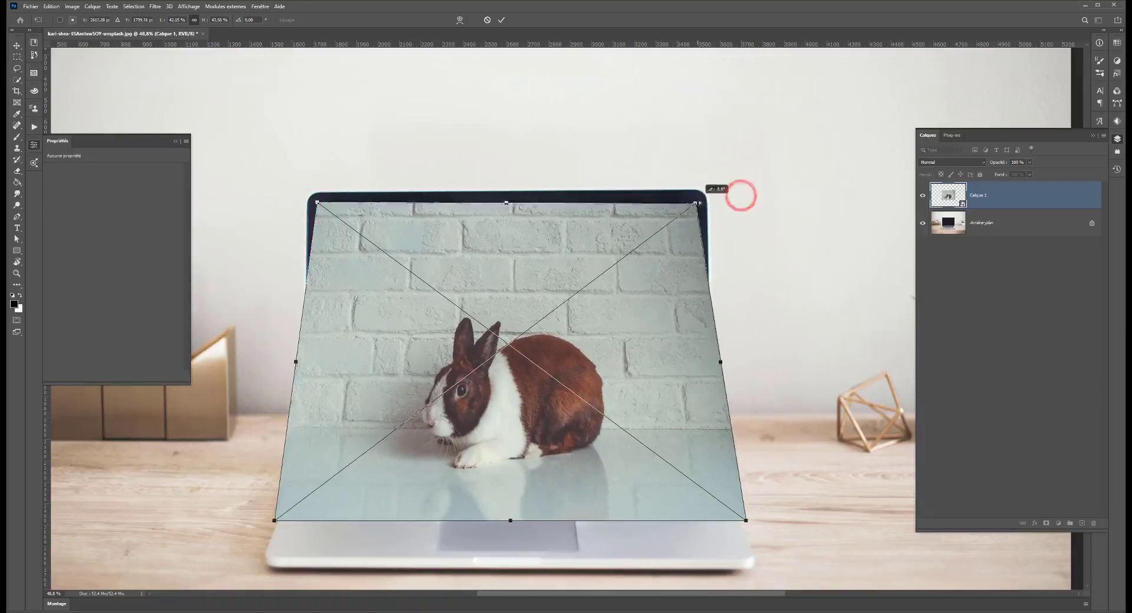
mouse_move(746, 522)
left_mouse_down()
mouse_move(695, 453)
mouse_move(704, 456)
left_mouse_up()
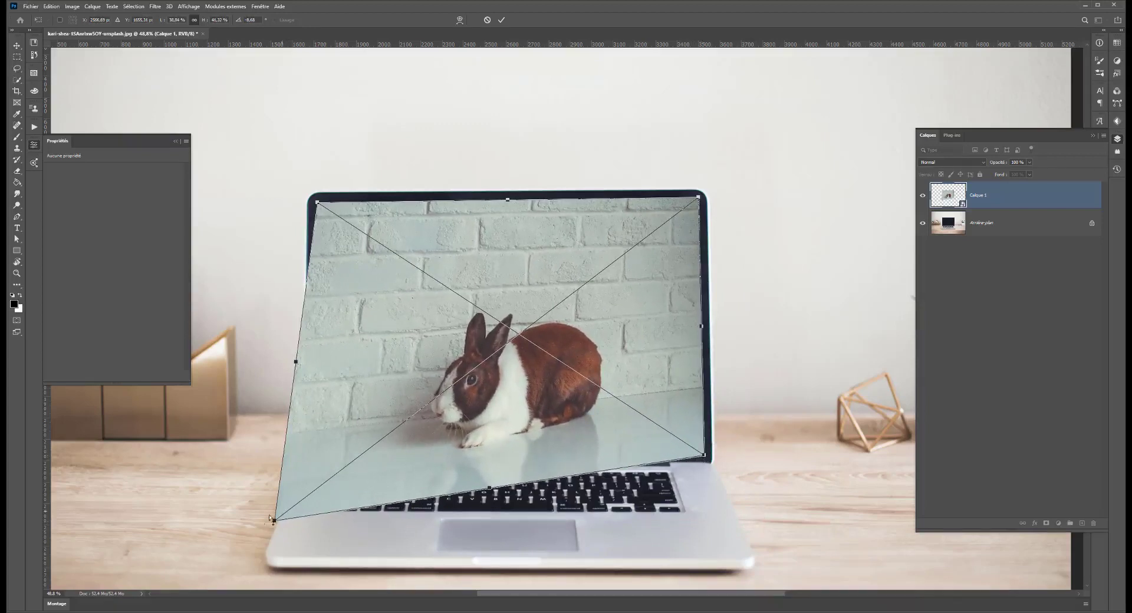
Pin the rabbit layer's bottom-left corner to the laptop screen's bottom-left corner.
left_click_drag(275, 521, 318, 454)
scroll(354, 427, "up", 5)
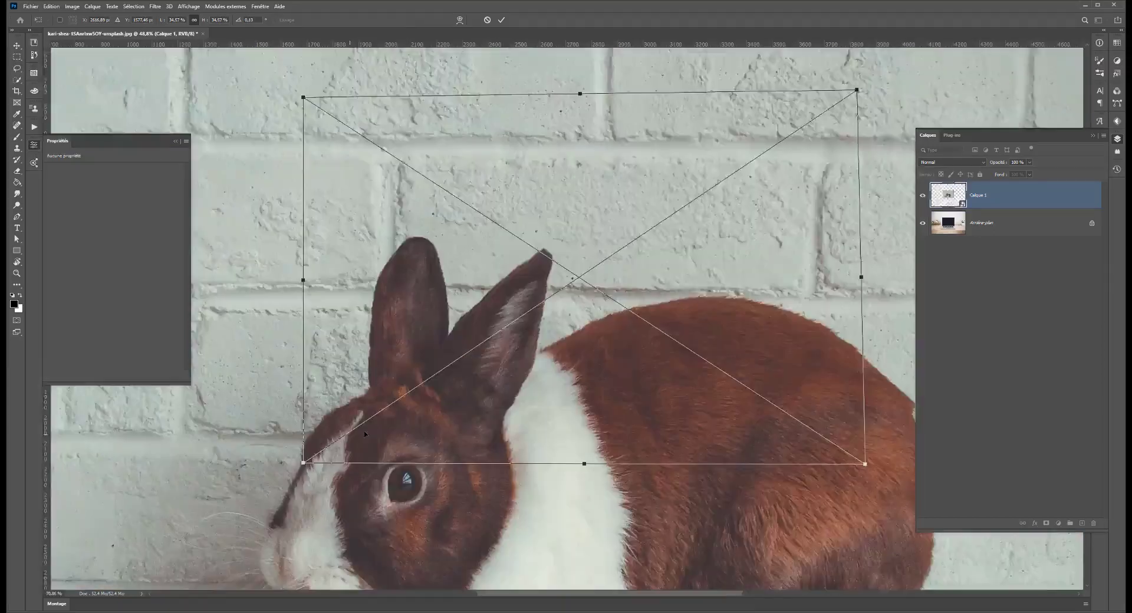
scroll(377, 434, "down", 3)
scroll(383, 433, "up", 2)
scroll(348, 412, "up", 2)
scroll(348, 412, "left", 3)
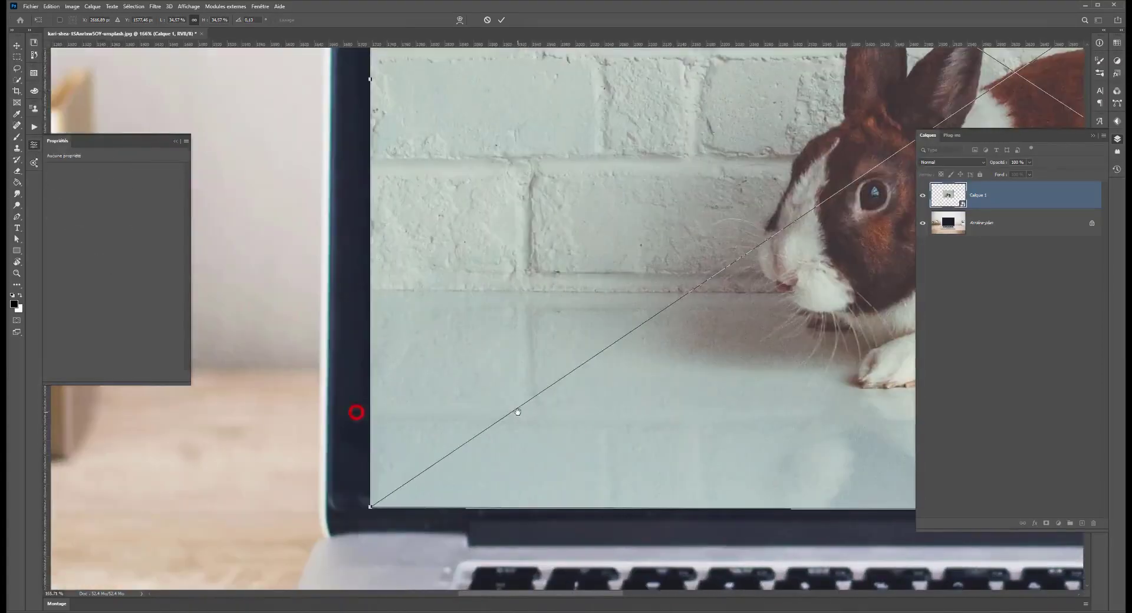
scroll(426, 349, "down", 1)
scroll(425, 349, "down", 2)
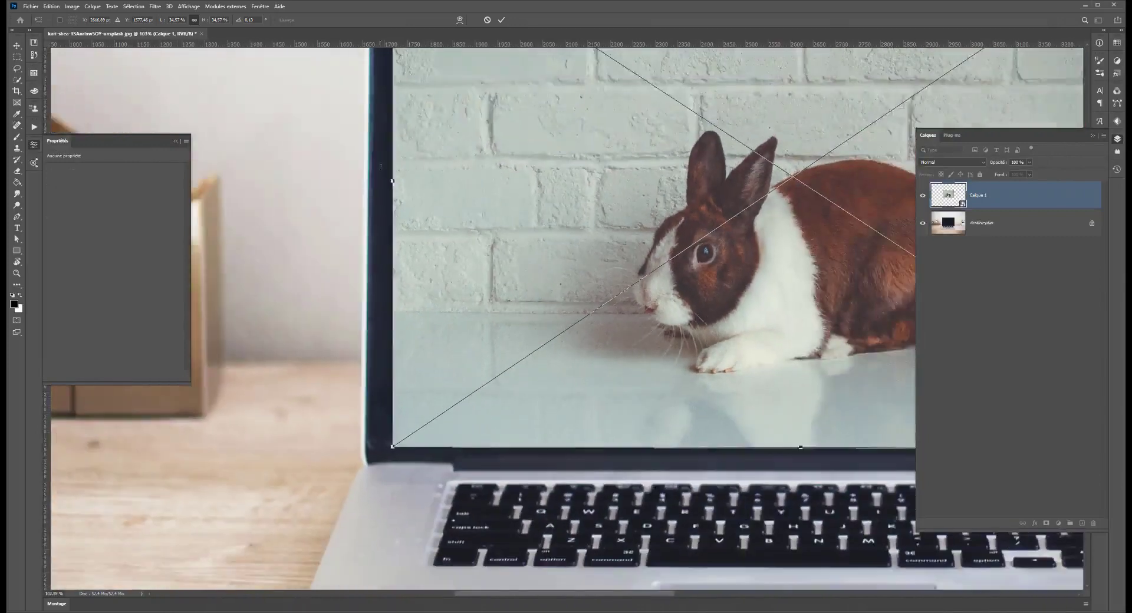
Stretch the left and right edges to the screen borders and apply the distortion.
left_click_drag(391, 180, 380, 181)
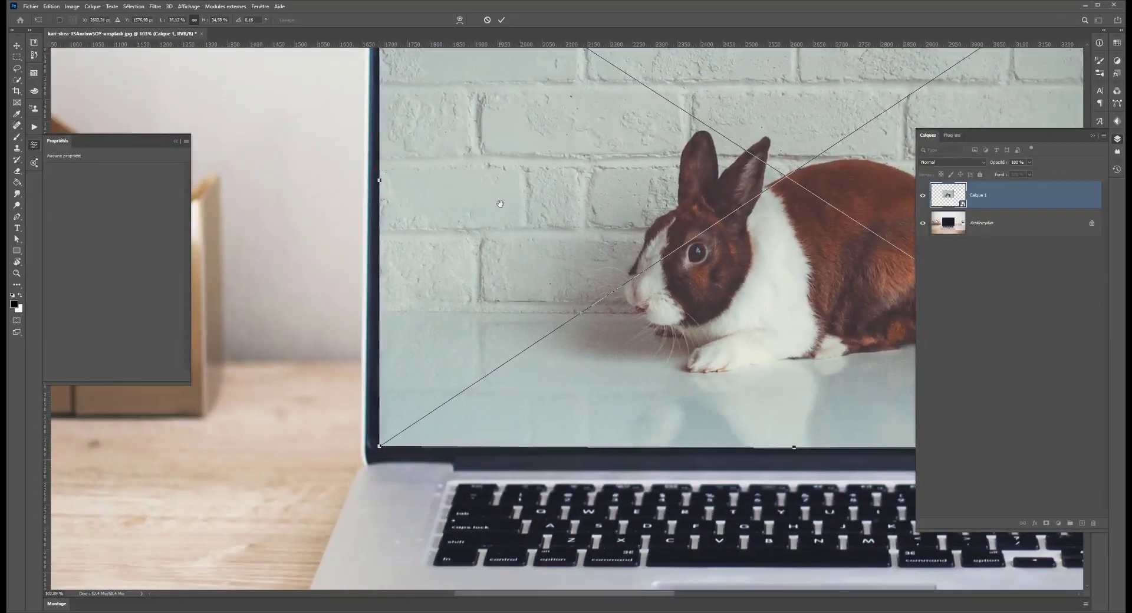
left_click_drag(497, 215, 138, 301)
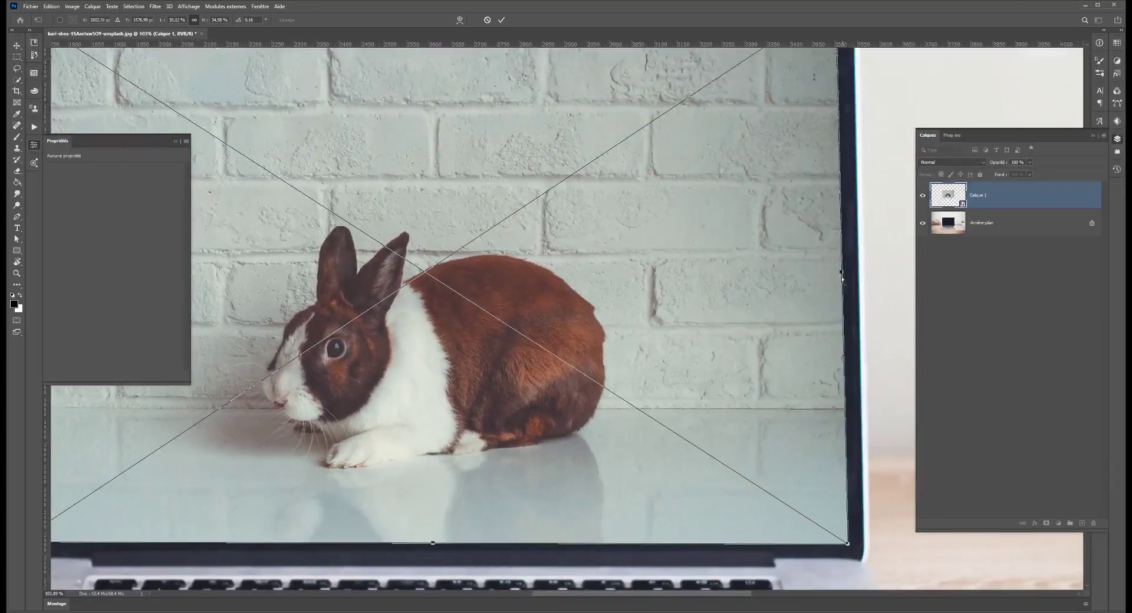
left_click_drag(842, 273, 846, 273)
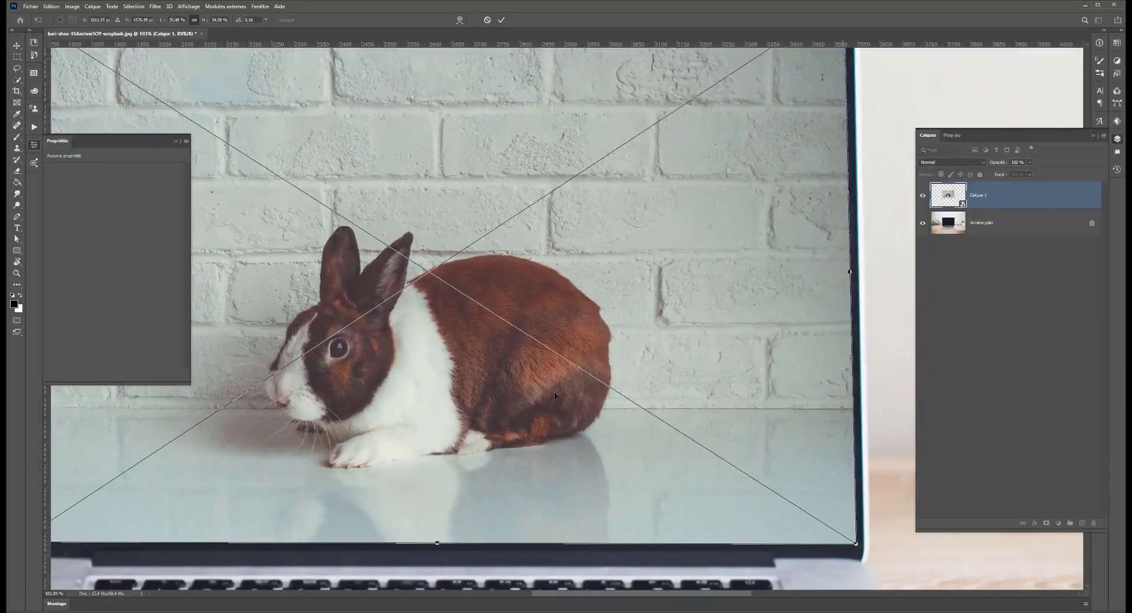
scroll(531, 396, "down", 3)
key("Return")
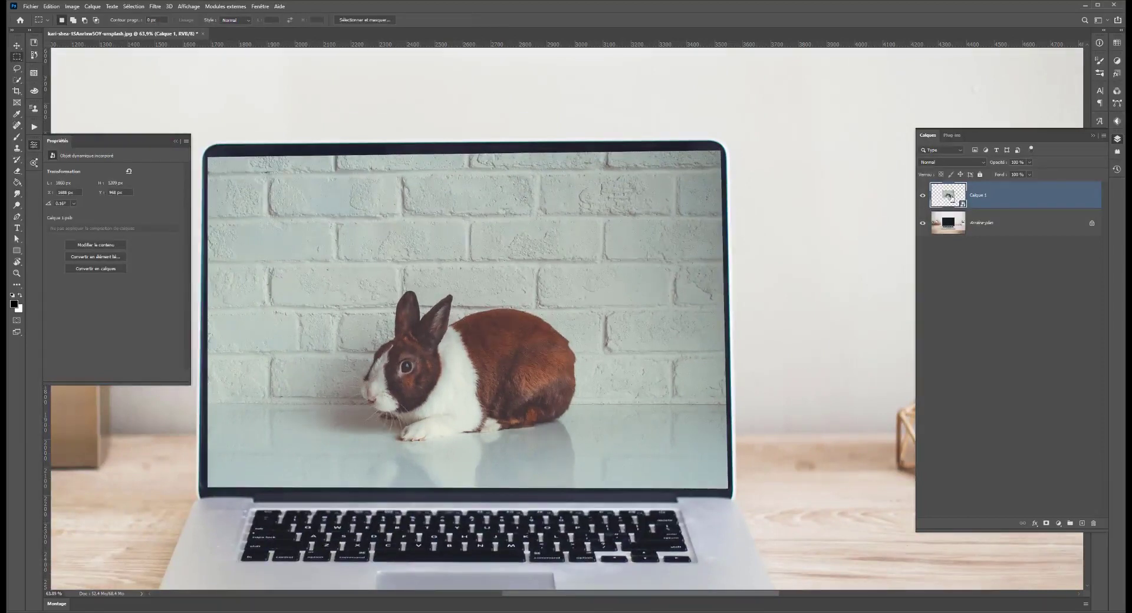
Make the rabbit layer transparent and draw a rounded rectangle covering the laptop screen.
left_click_drag(1034, 162, 989, 172)
scroll(615, 226, "up", 1)
scroll(719, 212, "down", 1)
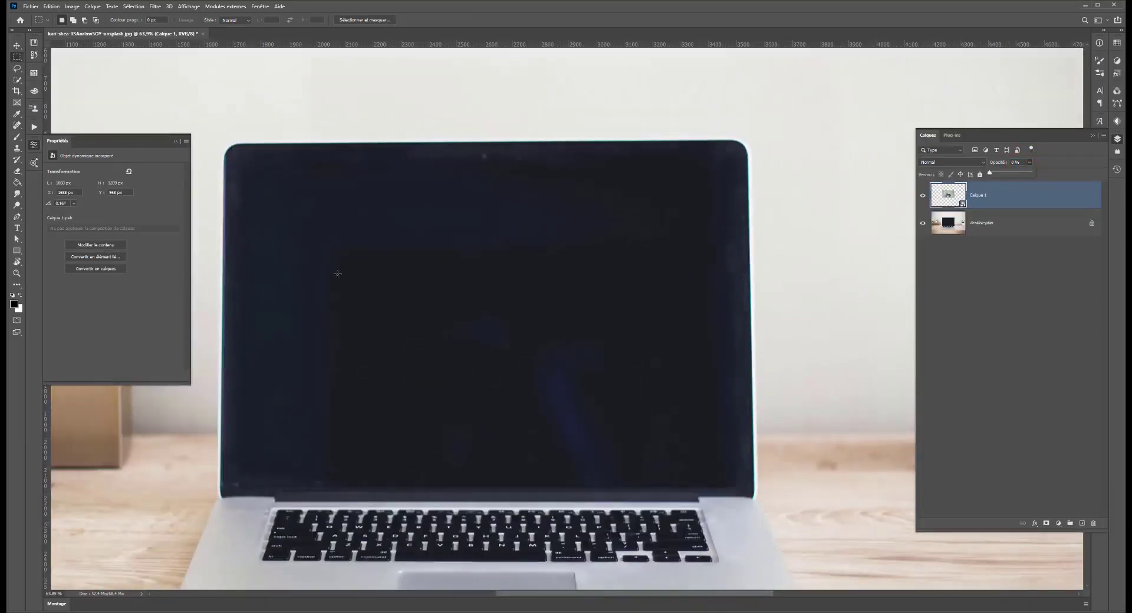
left_click(14, 250)
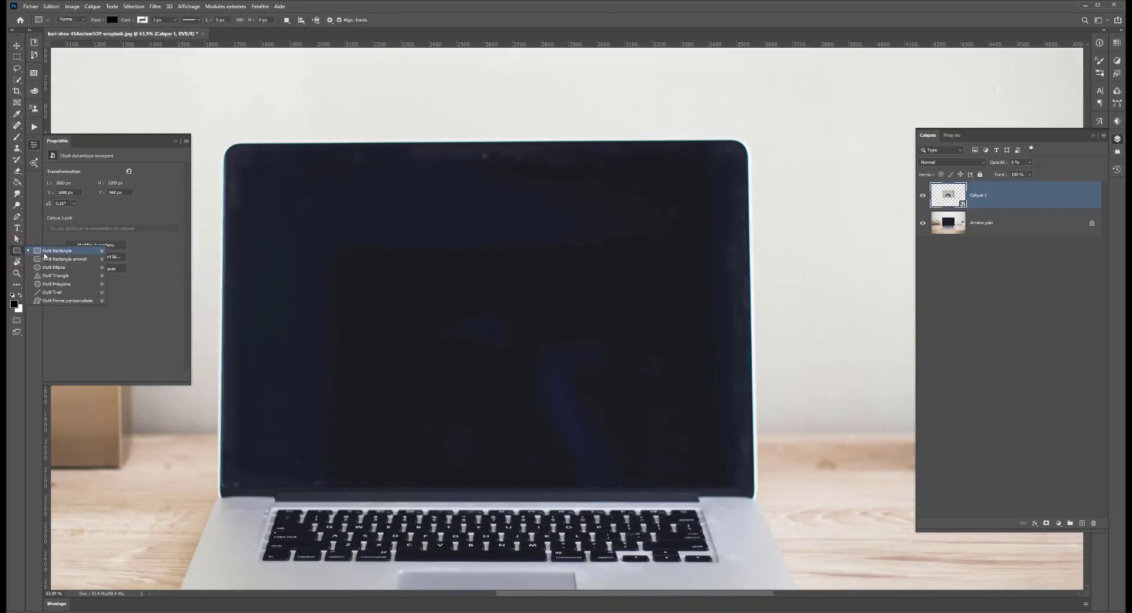
left_click(59, 259)
left_click(489, 324)
left_click_drag(485, 318, 737, 153)
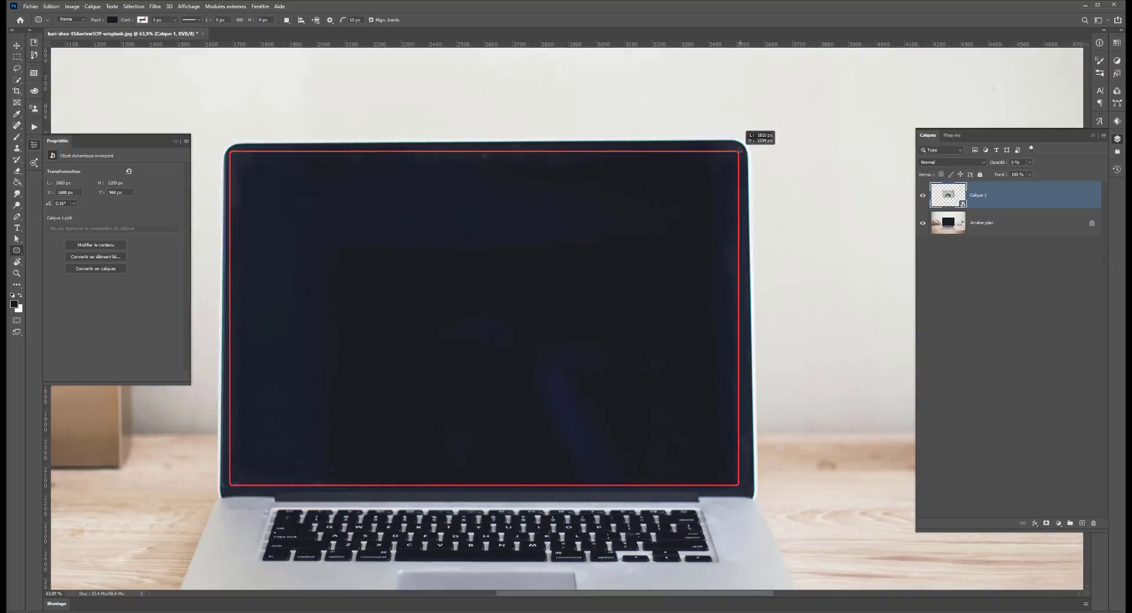
left_click_drag(739, 151, 738, 152)
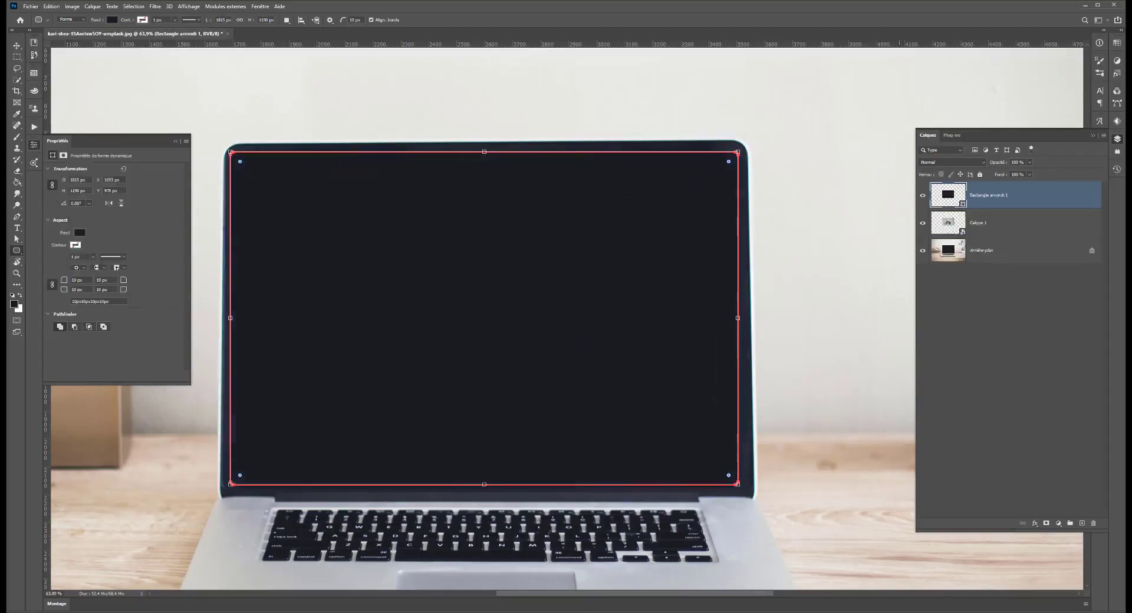
Move Rectangle arrondi 1 below Calque 1 and adjust Calque 1's opacity.
left_click_drag(937, 185, 946, 227)
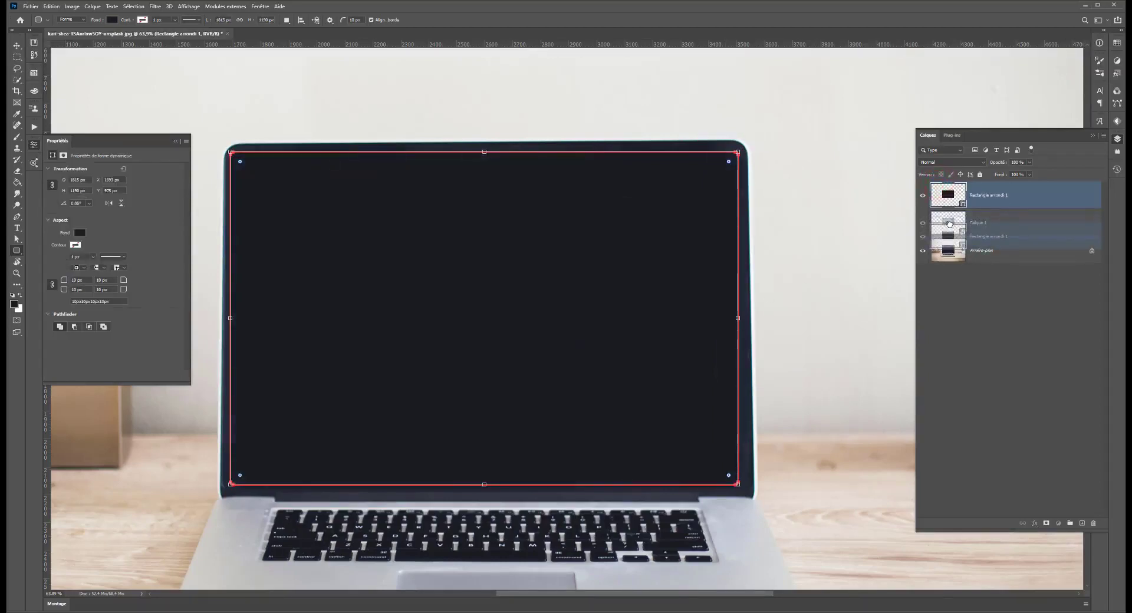
left_click(950, 196)
left_click_drag(1030, 162, 1095, 179)
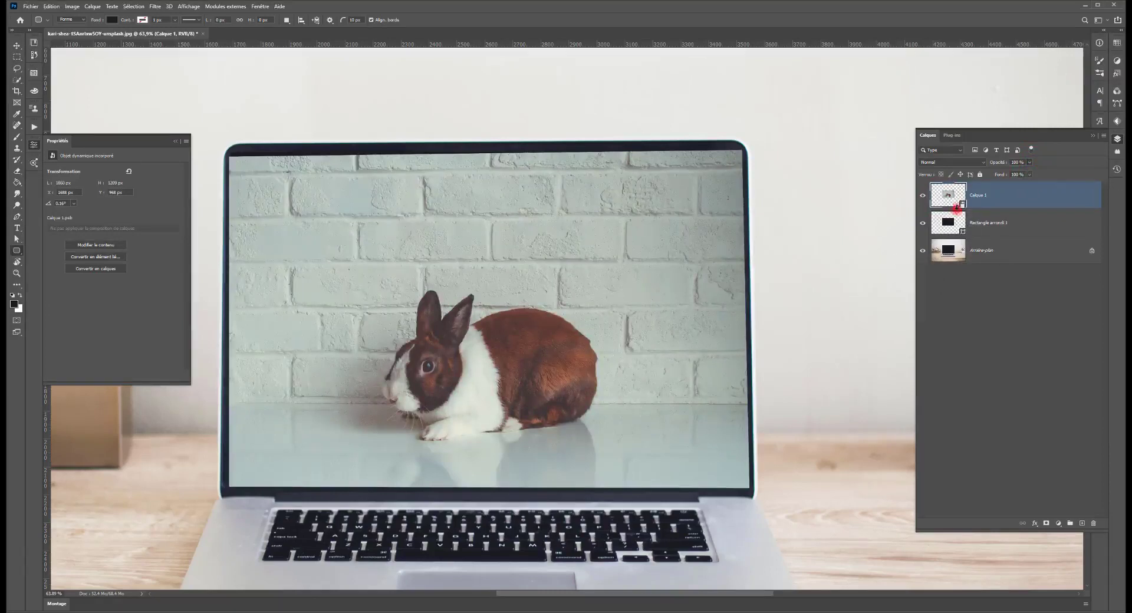
left_click(955, 209, "alt")
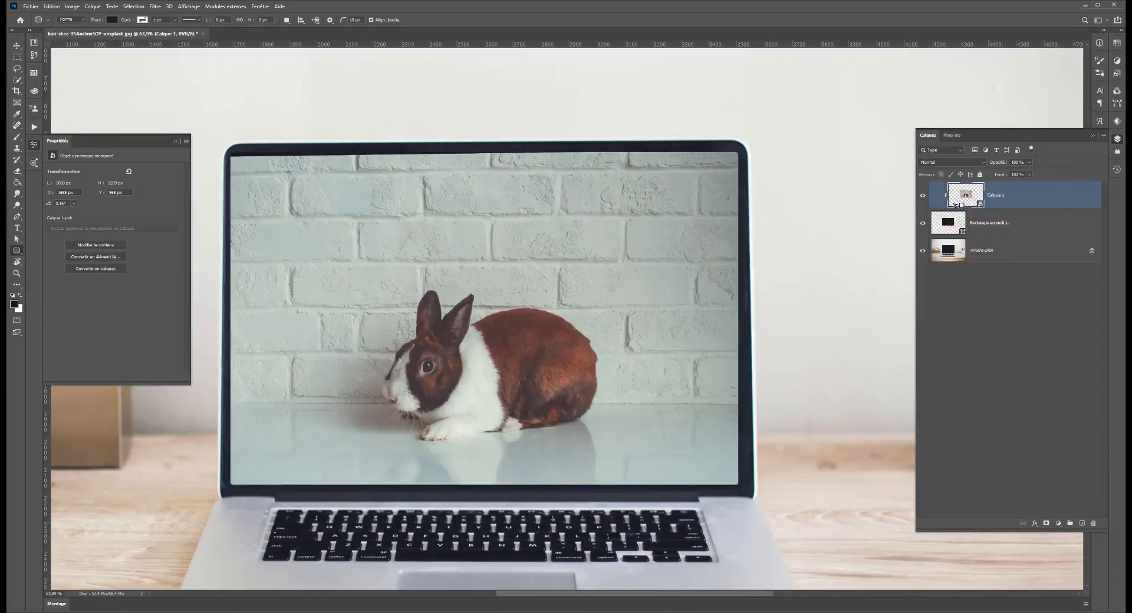
left_click(956, 208, "alt")
left_click(956, 207, "alt")
left_click(956, 207, "alt")
left_click(923, 222)
left_click(951, 223)
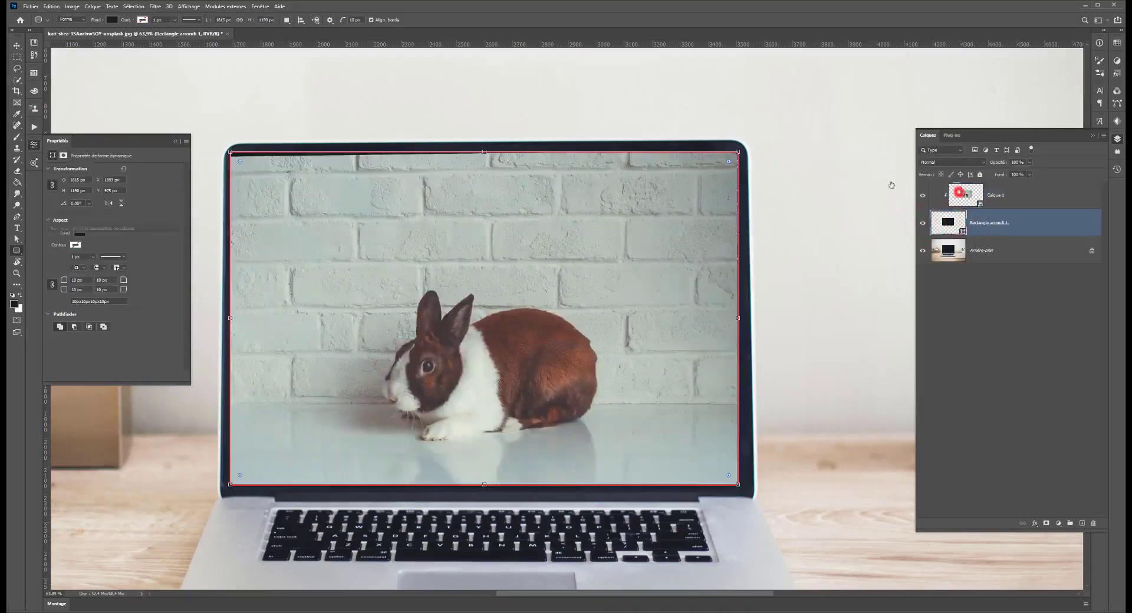
left_click(961, 194)
Transform the rabbit image, tilting its right edge and corners to match the screen.
key("v")
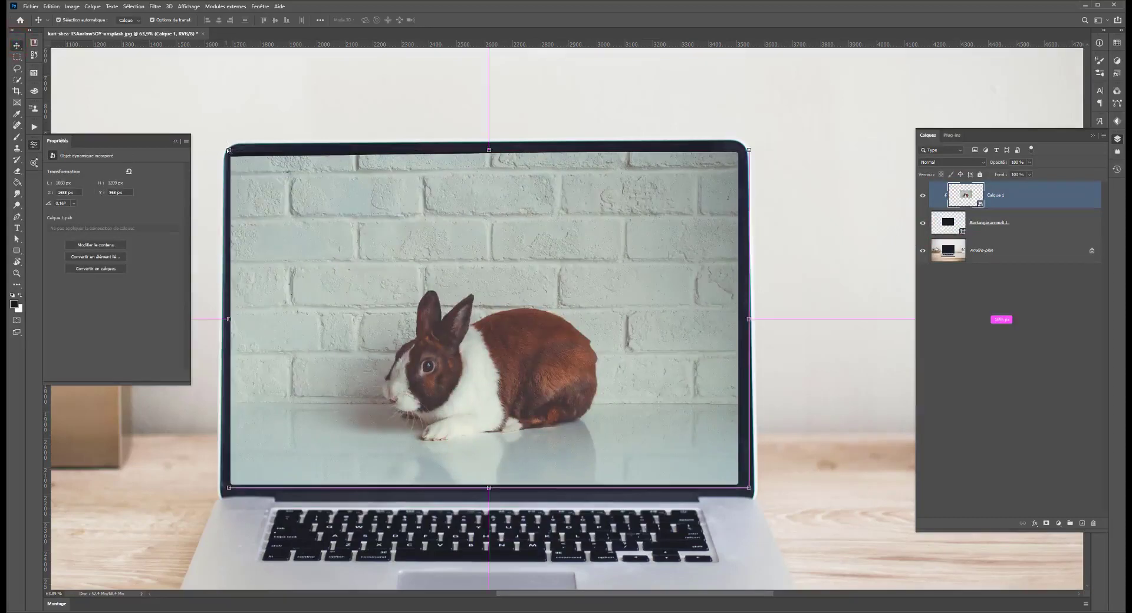
key("ctrl+t")
left_click_drag(229, 150, 230, 149)
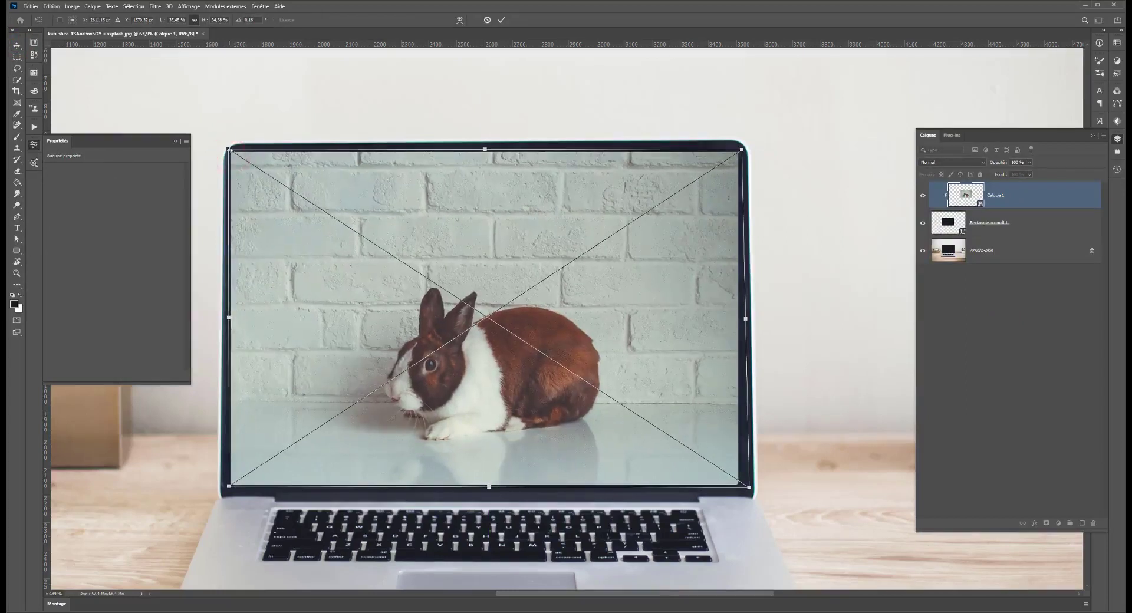
left_click_drag(749, 324, 750, 317)
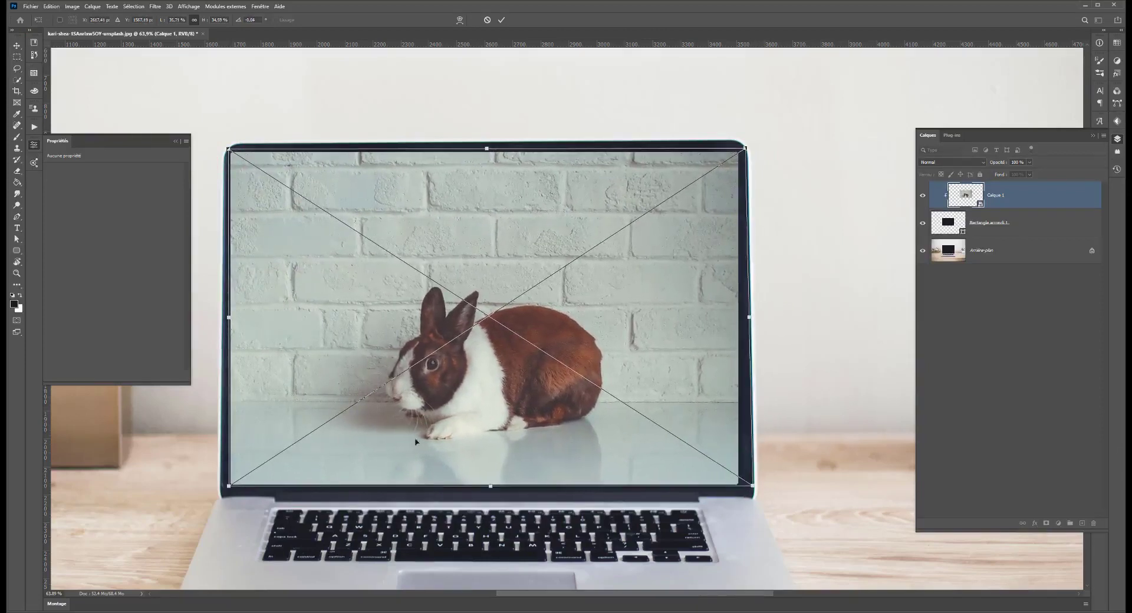
left_click_drag(230, 488, 227, 489)
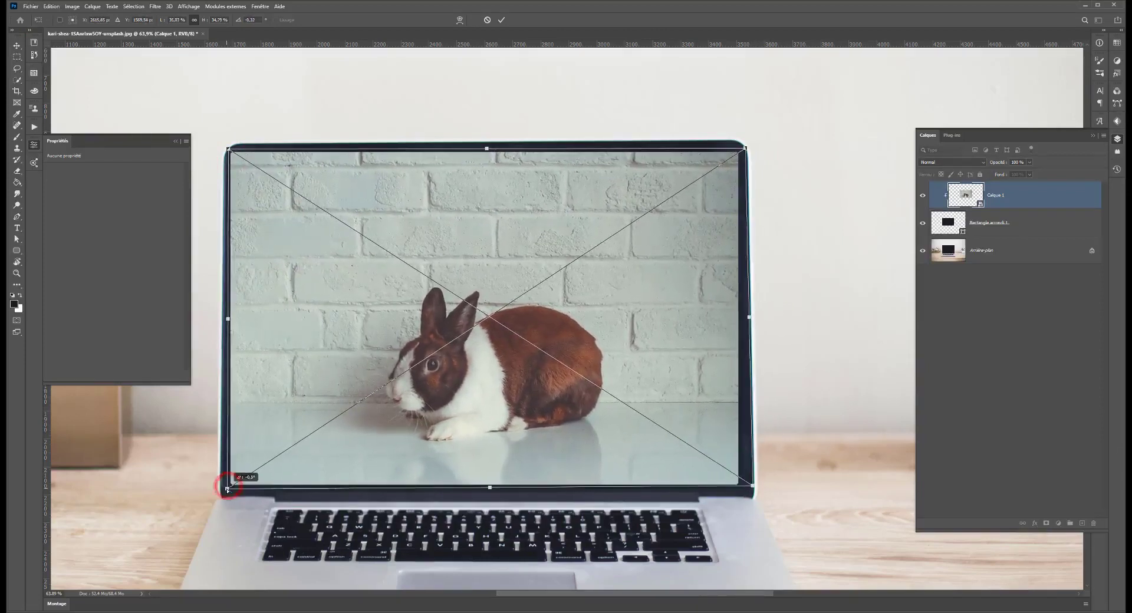
key("Return")
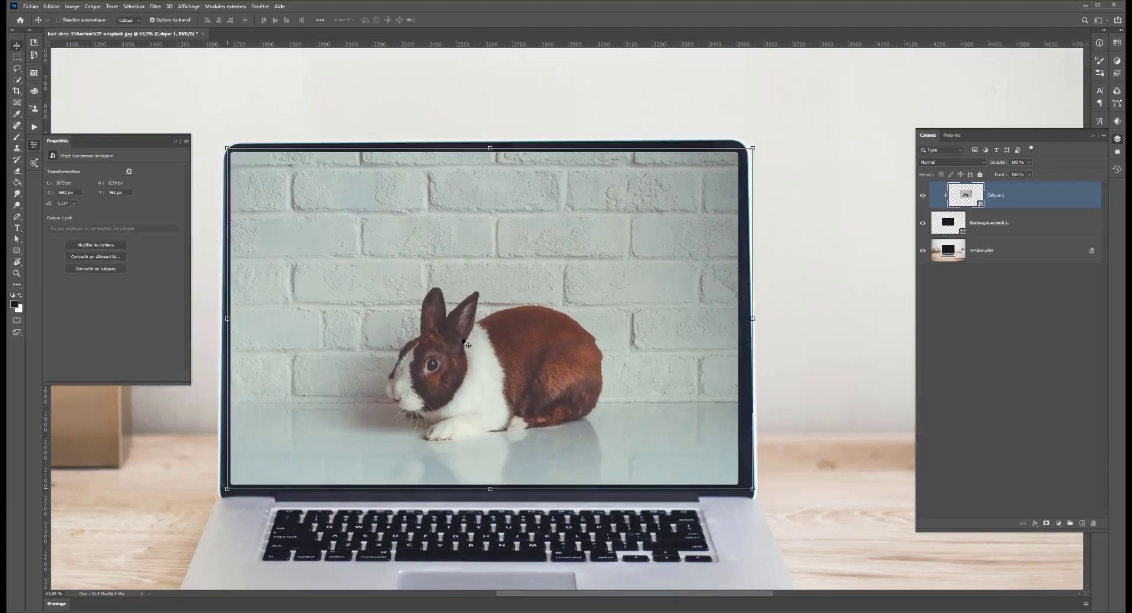
Rotate the rounded screen shape slightly and align its bottom-left corner with the screen.
left_click(990, 223)
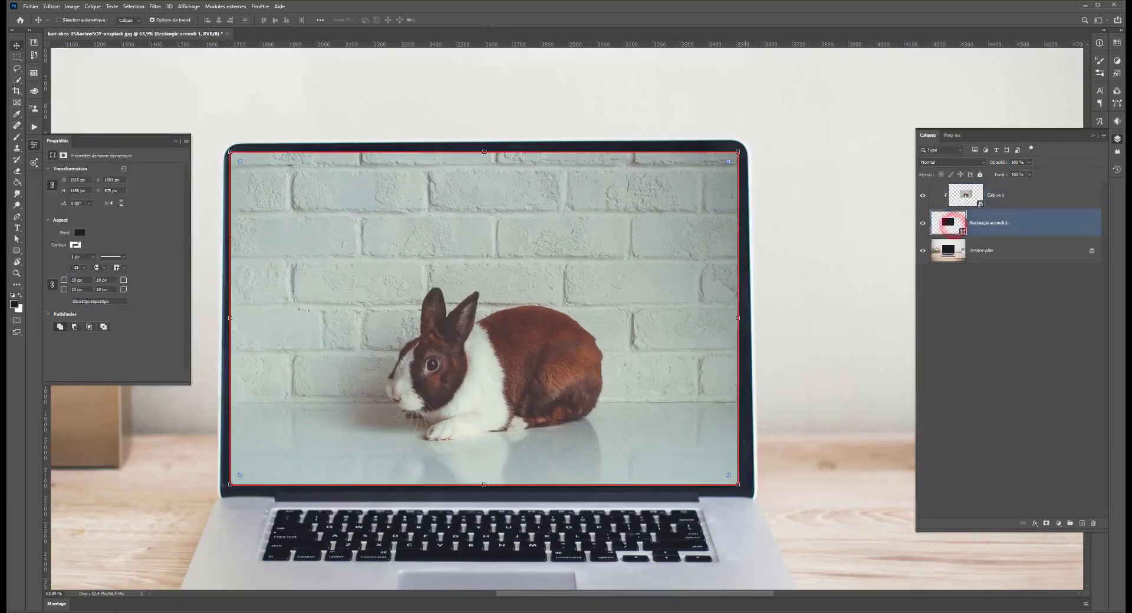
key("ctrl+t")
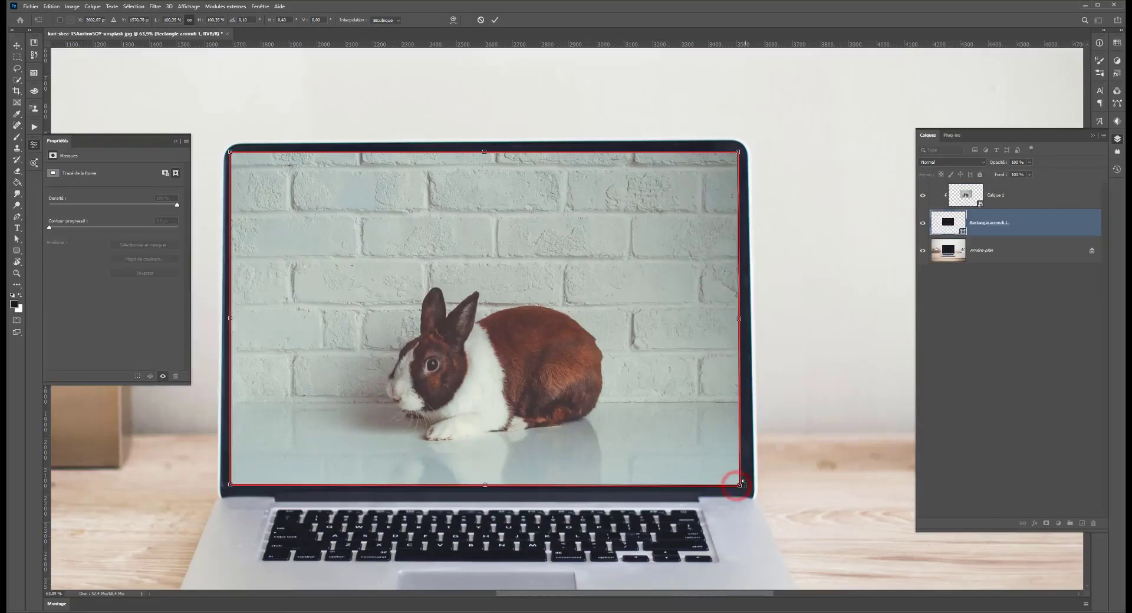
left_click_drag(738, 489, 743, 485)
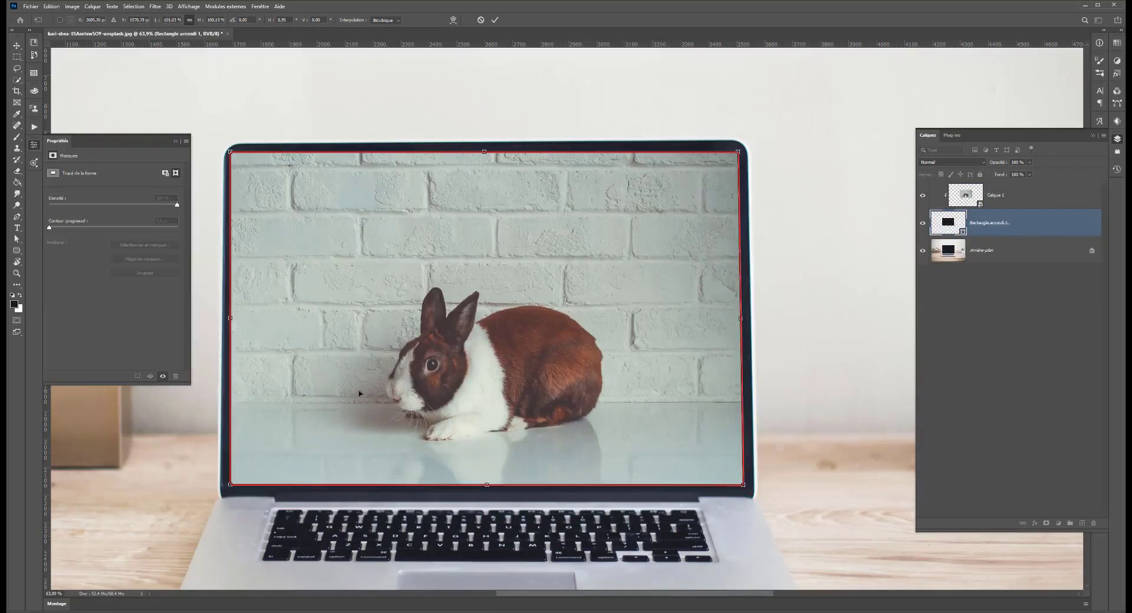
left_click_drag(231, 487, 228, 484)
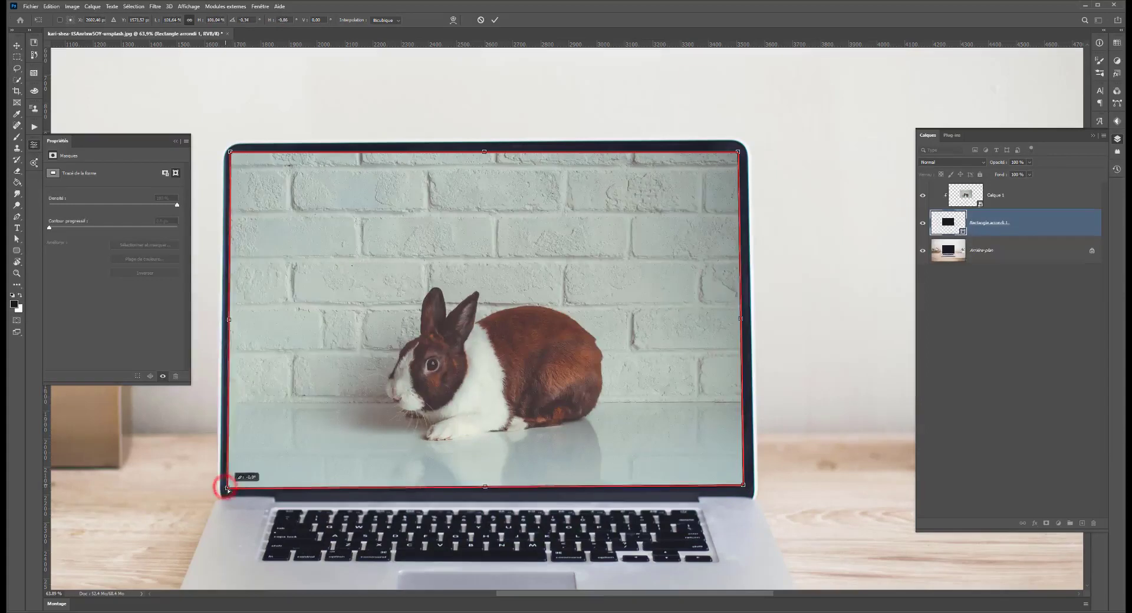
key("Return")
scroll(289, 267, "down", 3)
scroll(288, 267, "down", 2)
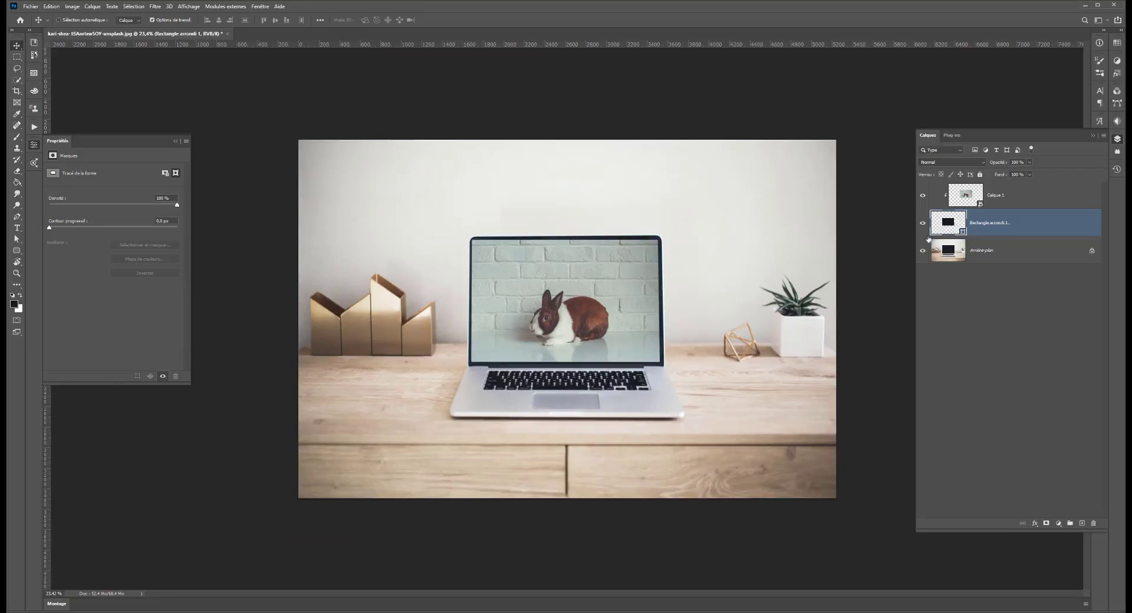
Drag the snowy tree photo into the Calque 1 smart object, scale it to fill, and return.
double_click(965, 197)
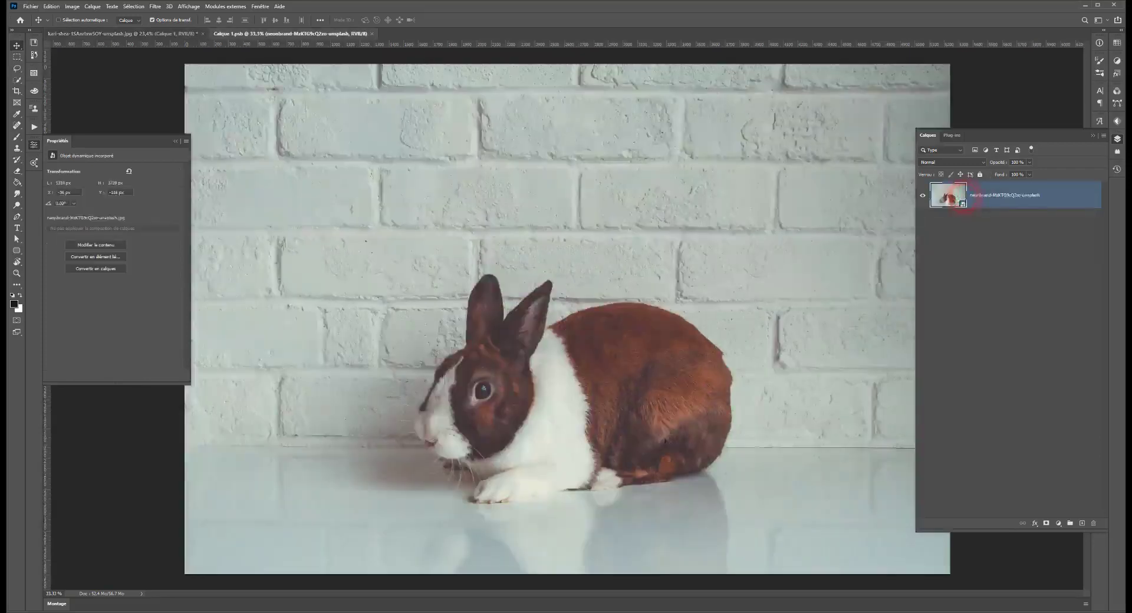
left_click(245, 611)
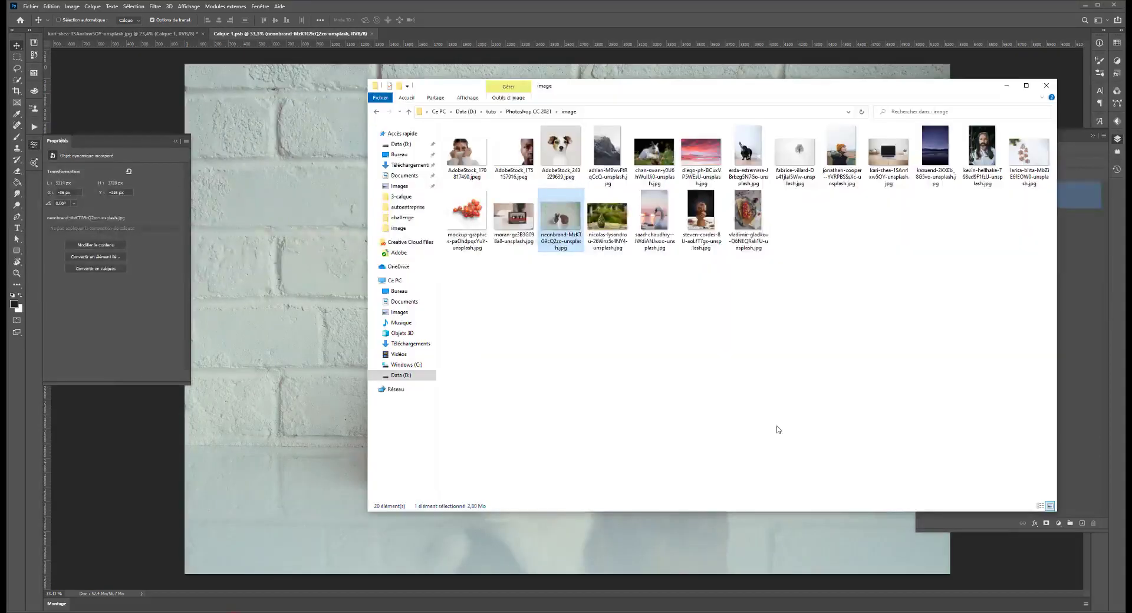
mouse_move(795, 151)
left_mouse_down()
mouse_move(664, 160)
mouse_move(349, 223)
left_mouse_up()
left_click_drag(925, 82, 964, 54)
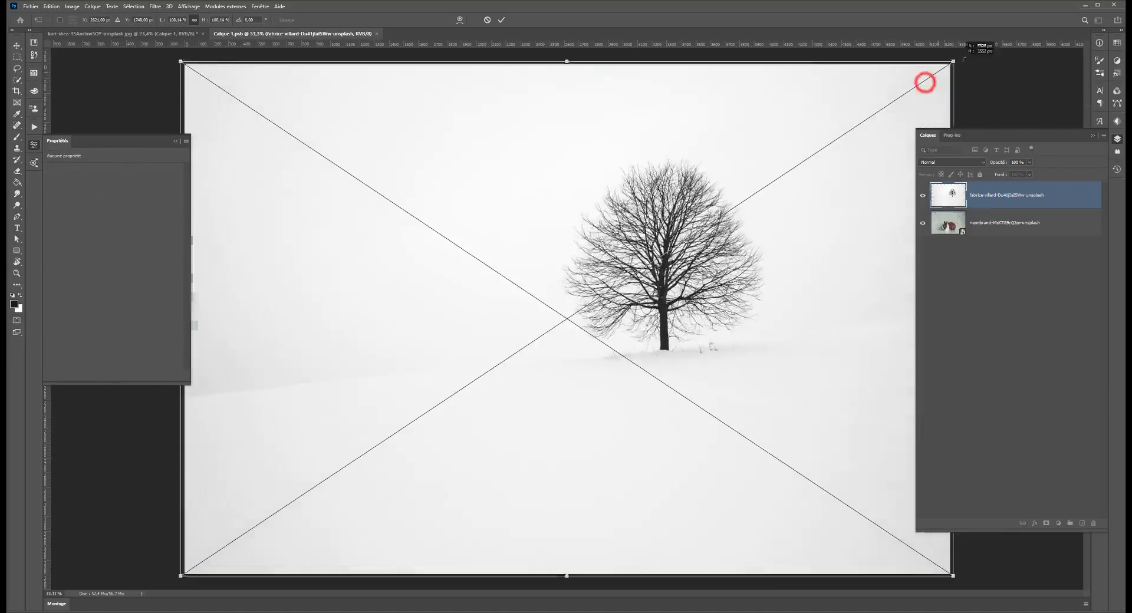
key("Return")
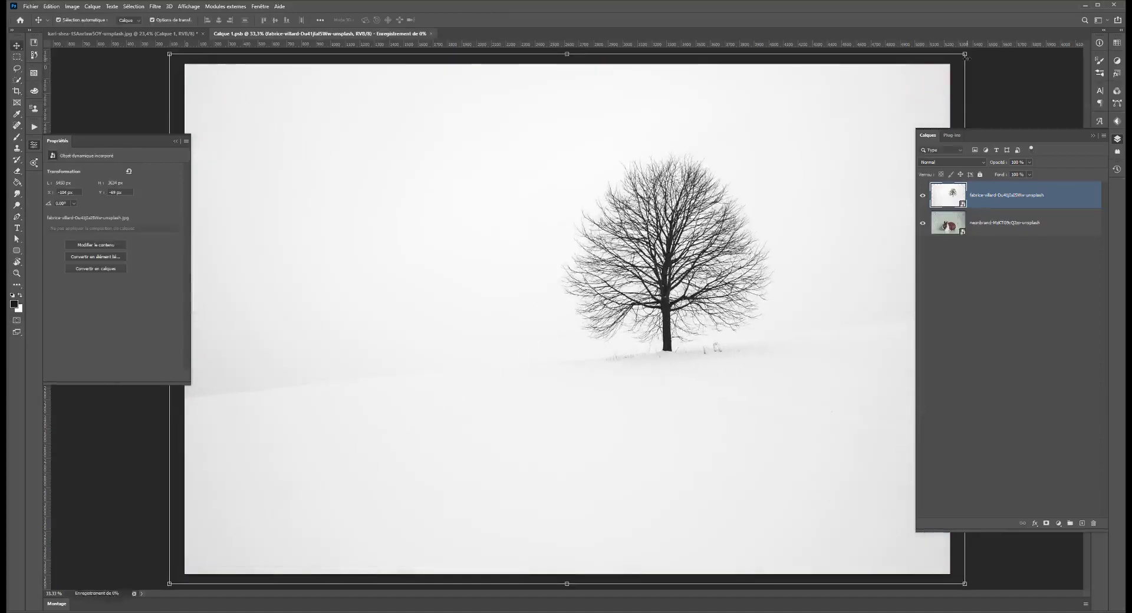
left_click(177, 34)
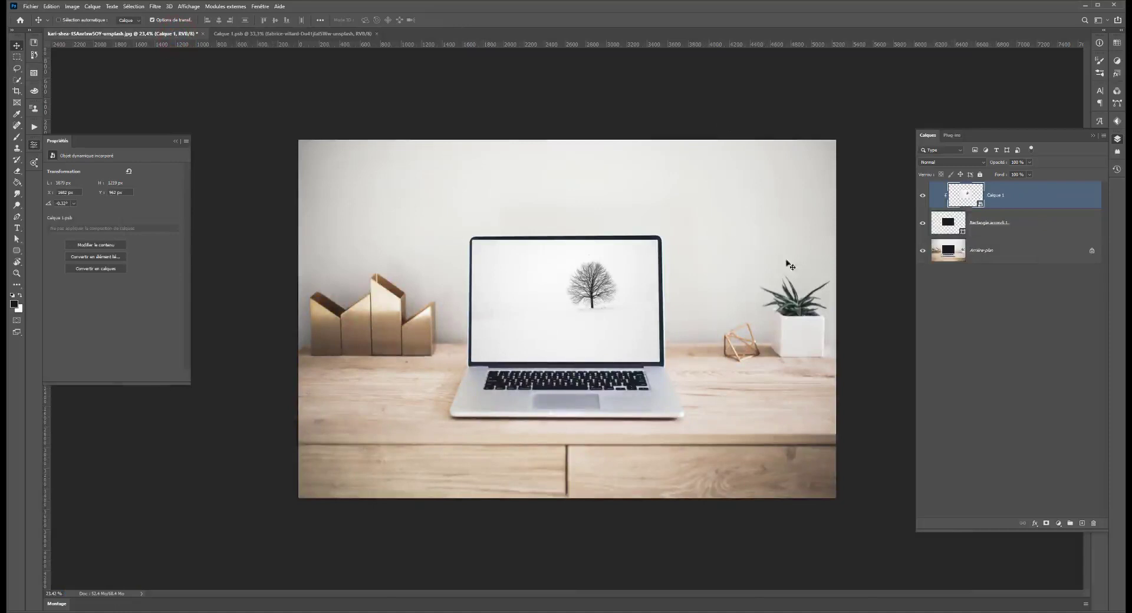
Shift Rectangle arrondi 1's left edge slightly inward and commit the transform.
scroll(920, 251, "up", 1)
left_click(948, 222)
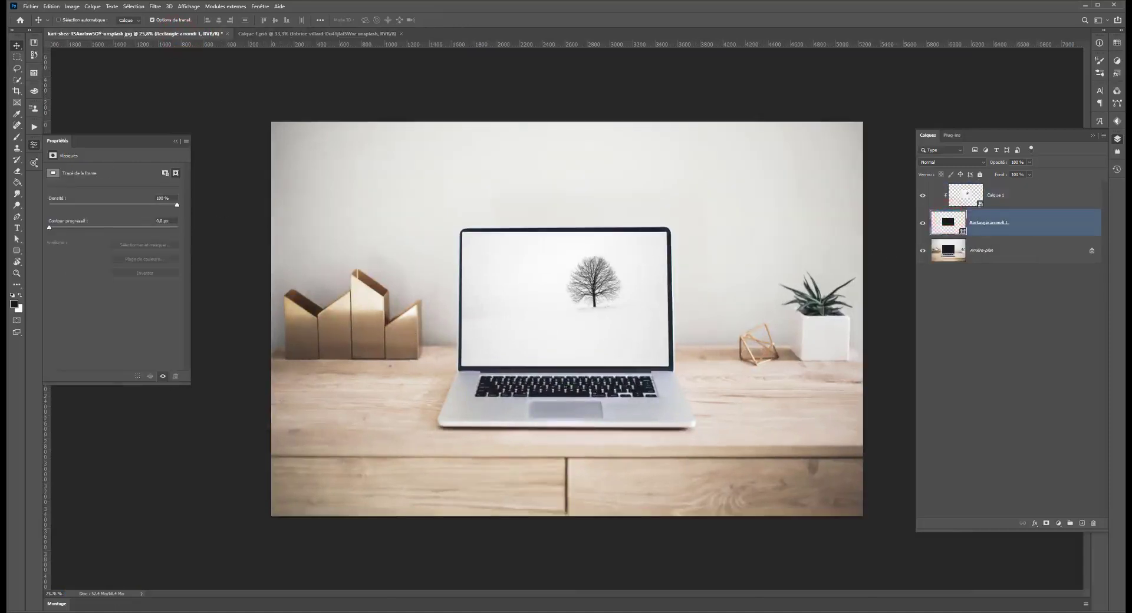
key("ctrl")
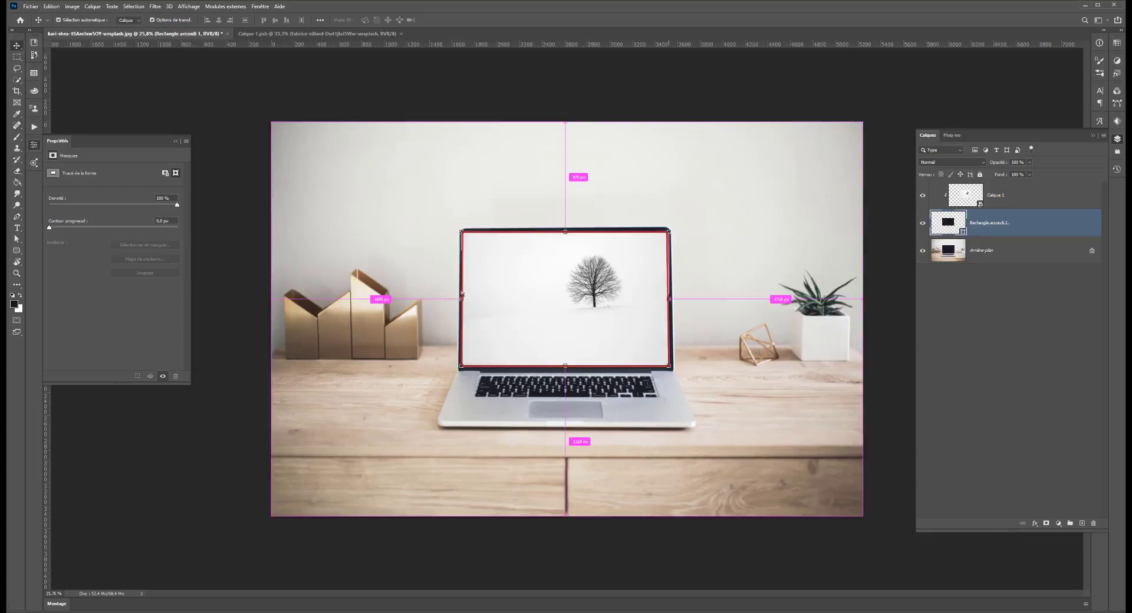
left_click_drag(462, 300, 464, 302)
key("Return")
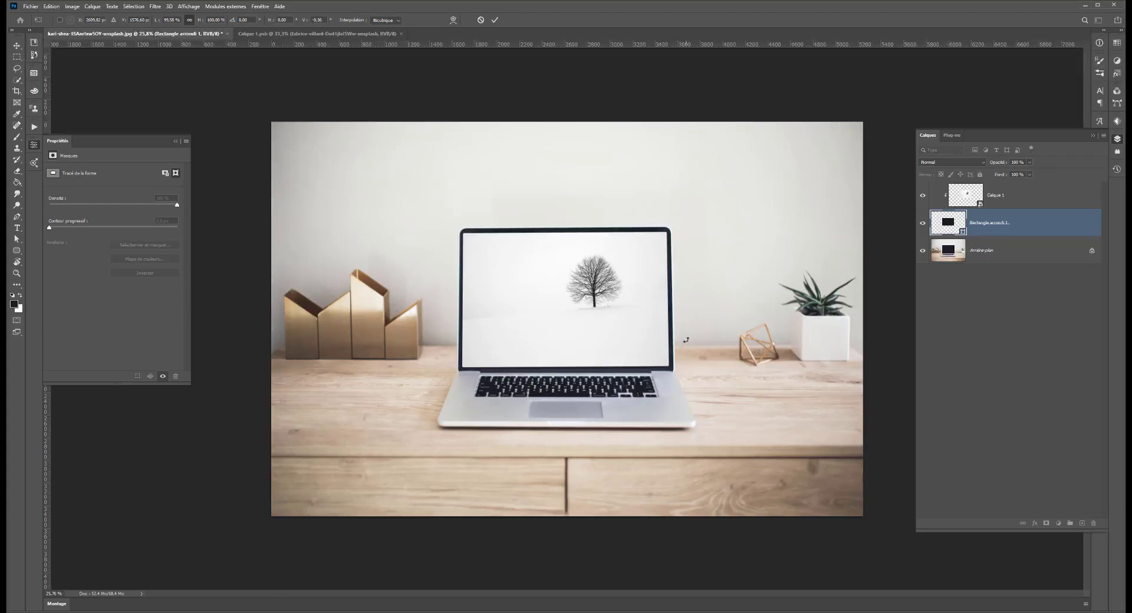
Select and hide Calque 1, then open its Blending Options.
left_click(959, 196)
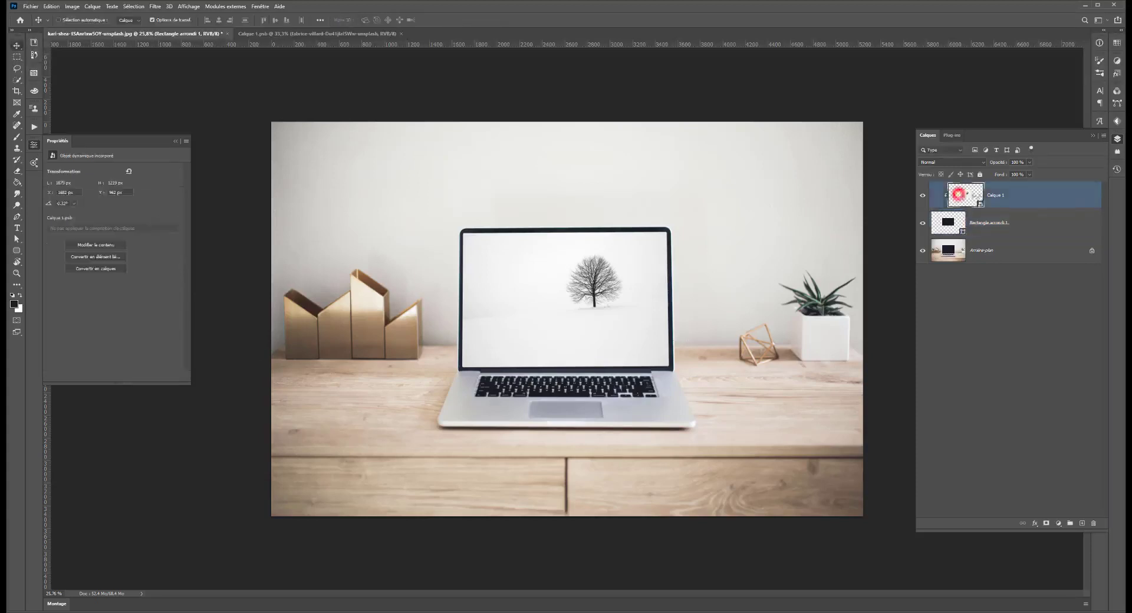
left_click(923, 195)
right_click(955, 200)
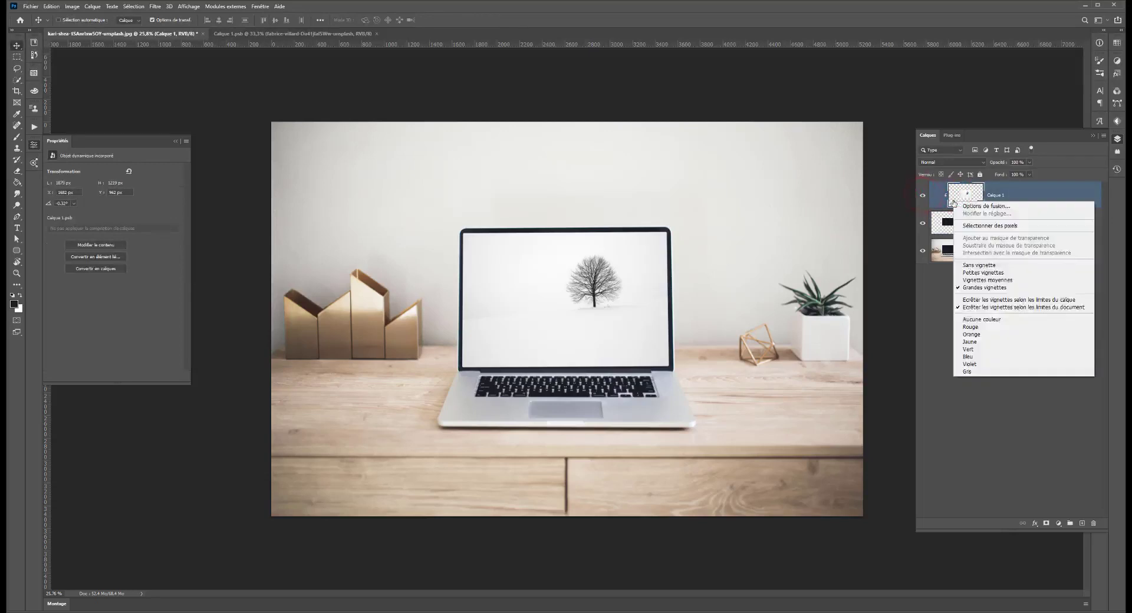
left_click(966, 203)
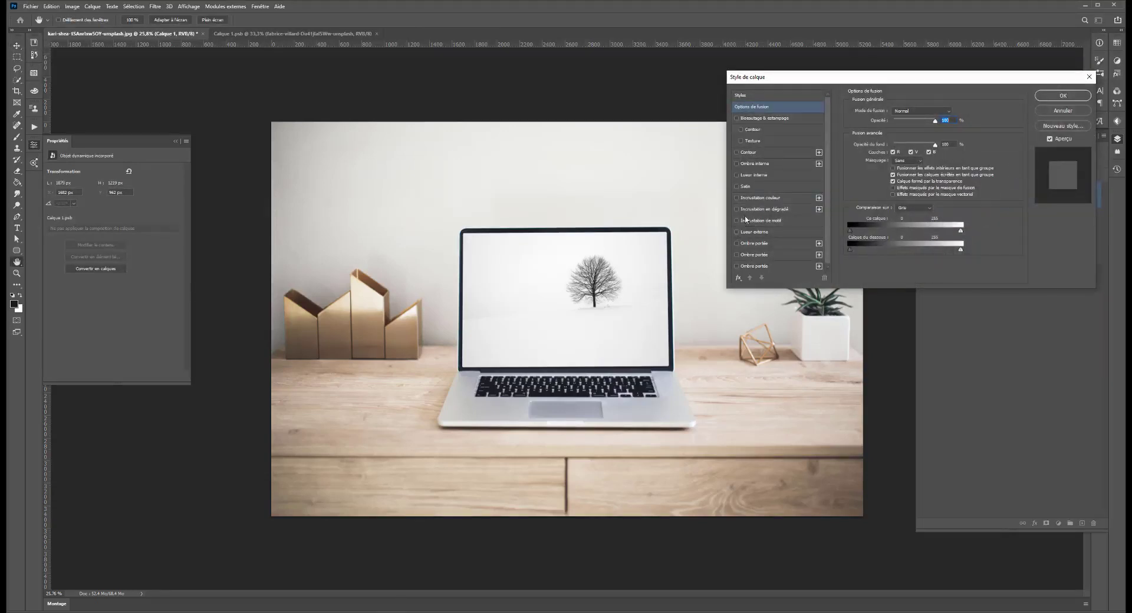
Add a white inner glow at 147 px size and 43% opacity, and enable Inner Shadow.
left_click(737, 175)
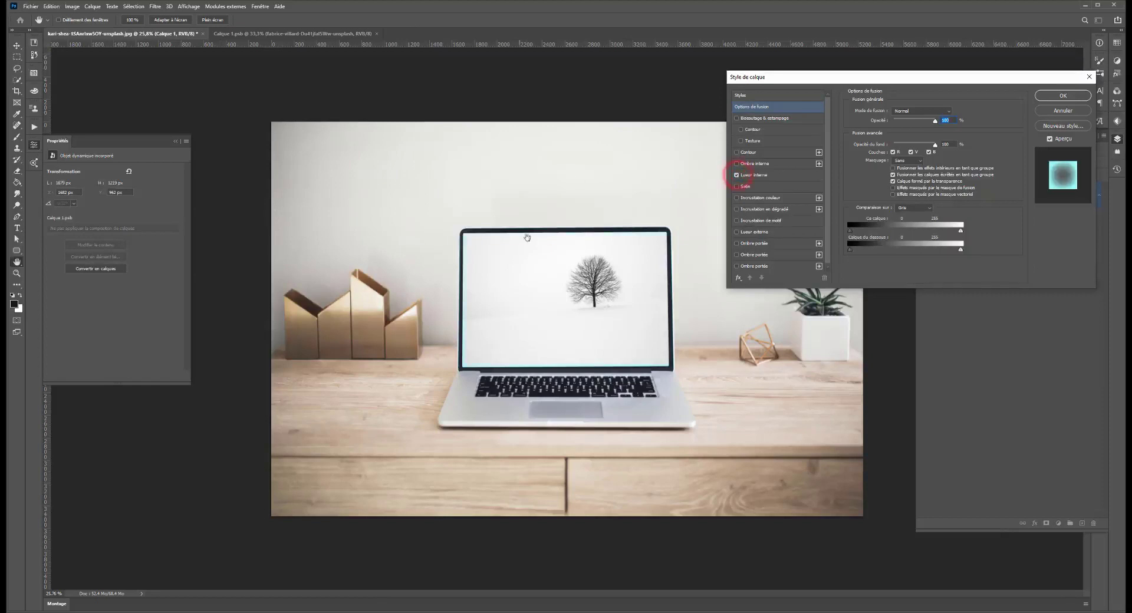
left_click(763, 177)
left_click(873, 141)
left_click_drag(271, 189, 226, 122)
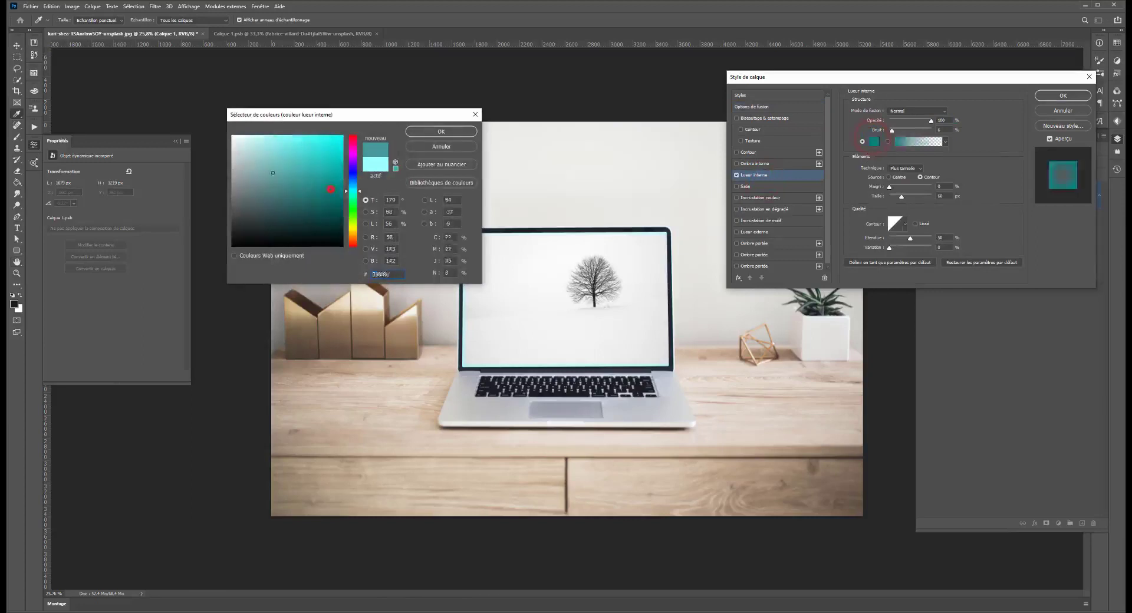
left_click(450, 132)
left_click_drag(568, 298, 664, 272)
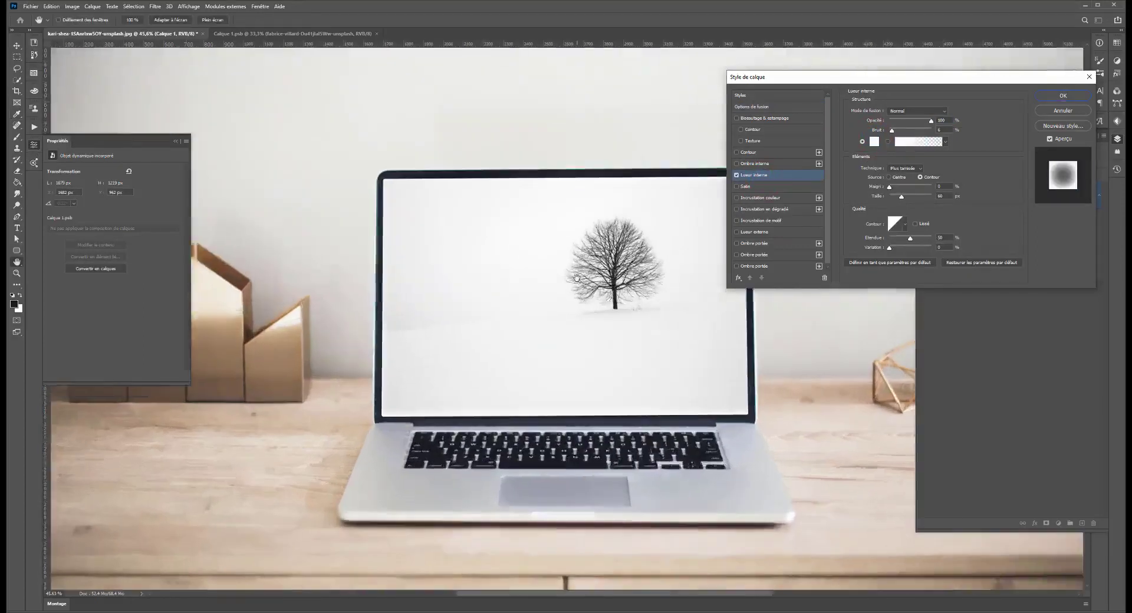
left_click_drag(889, 186, 915, 197)
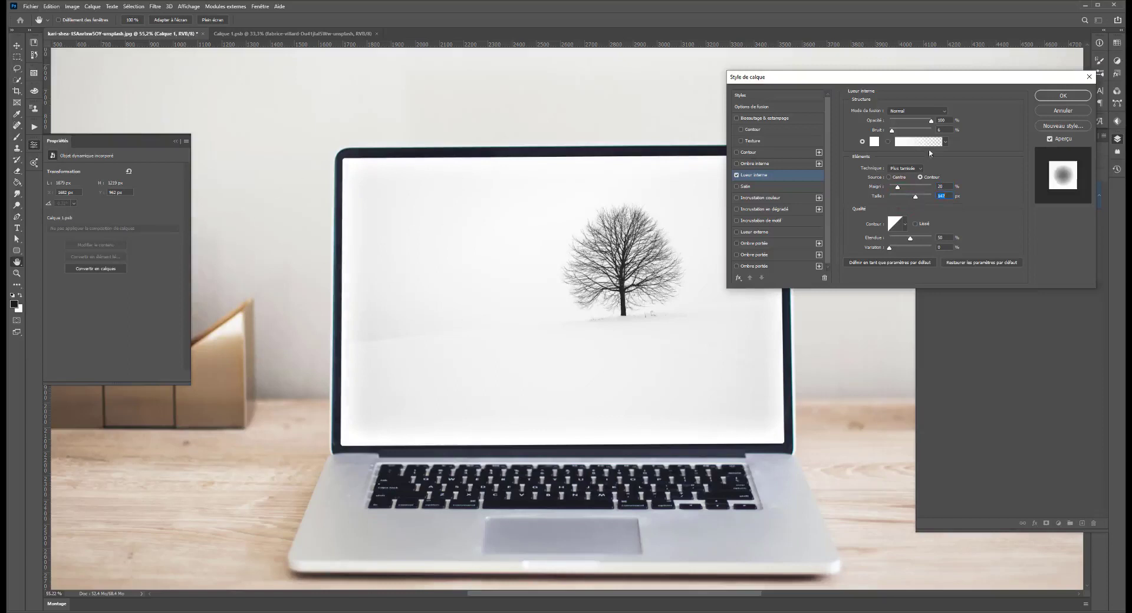
left_click(908, 121)
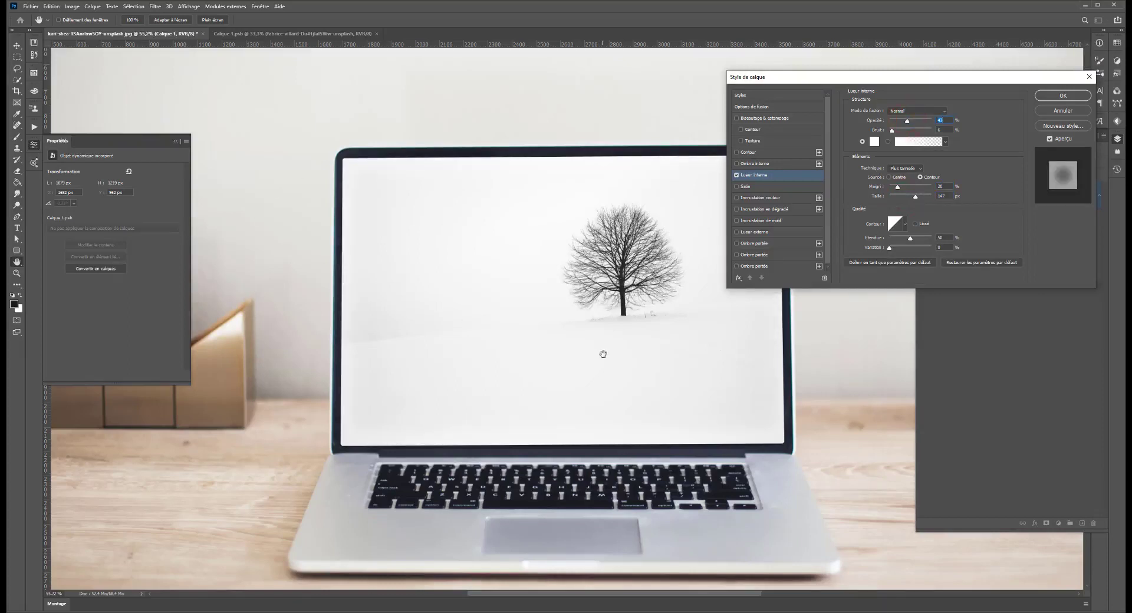
left_click(737, 163)
Reposition the inner shadow and set its noise to 0, opacity 14% and distance 31 px.
left_click_drag(342, 199, 350, 207)
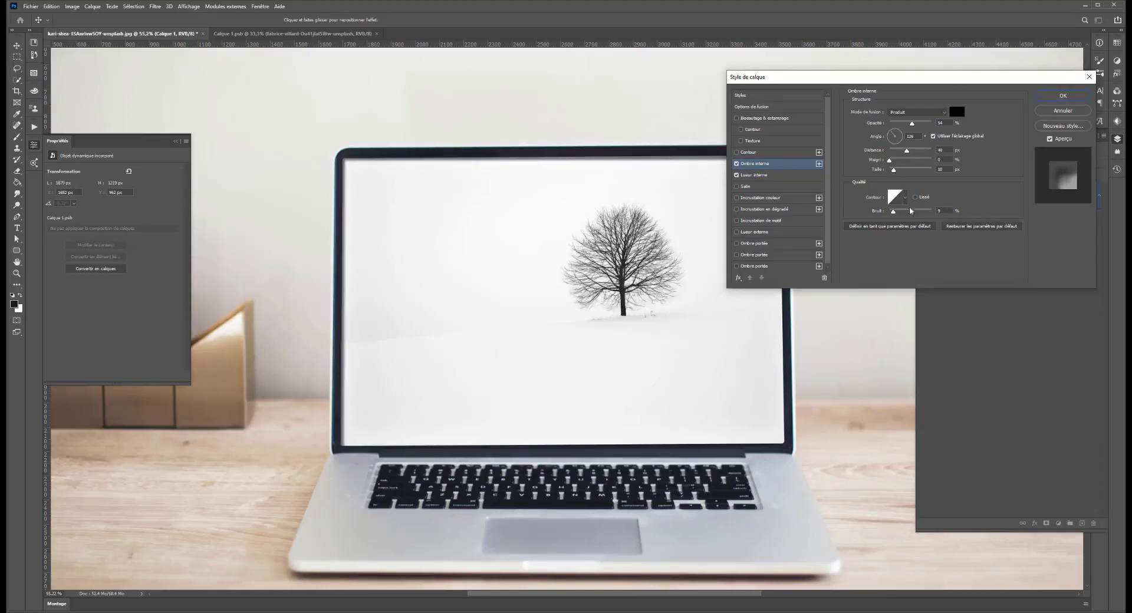
left_click_drag(893, 214, 889, 211)
left_click_drag(898, 121, 900, 156)
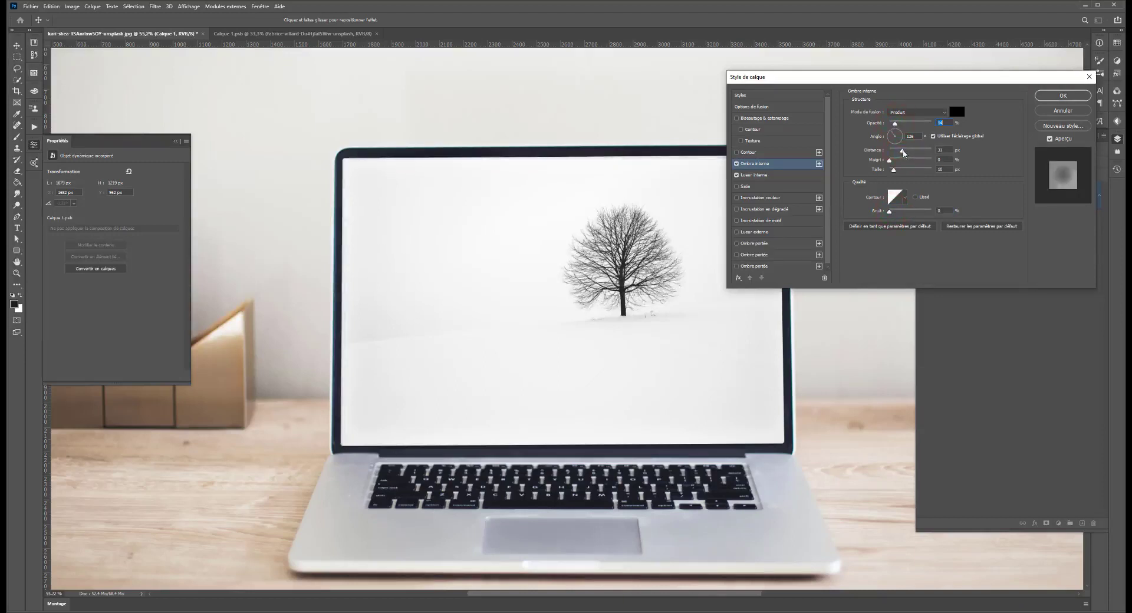
left_click(903, 153)
left_click_drag(861, 78, 985, 75)
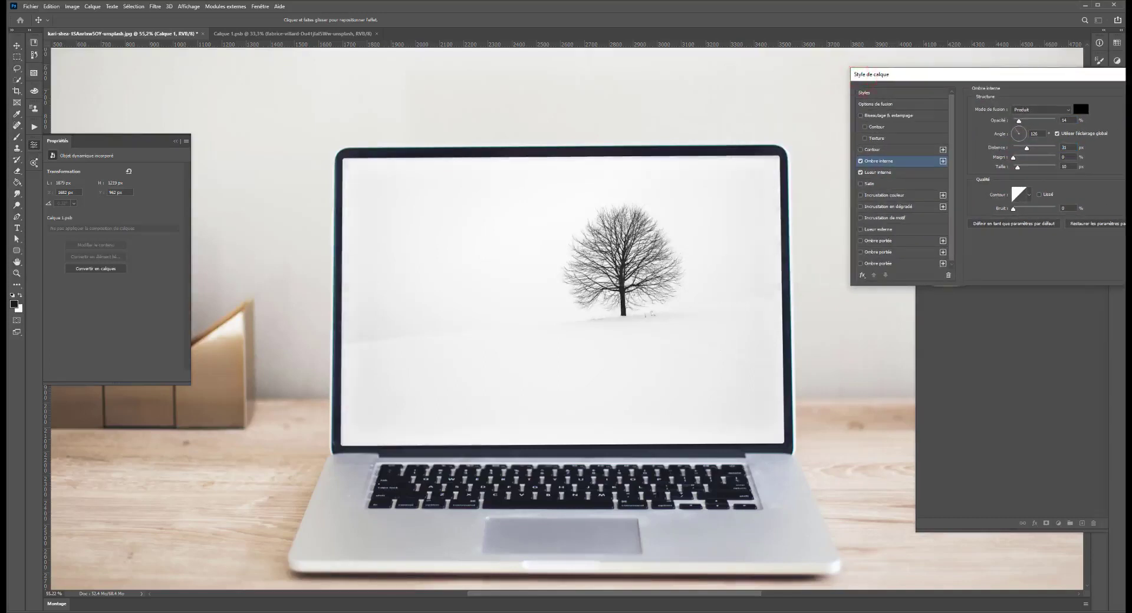
Apply the style, hide the tree layer in Calque 1.psb and save, then compare screen effects.
key("Return")
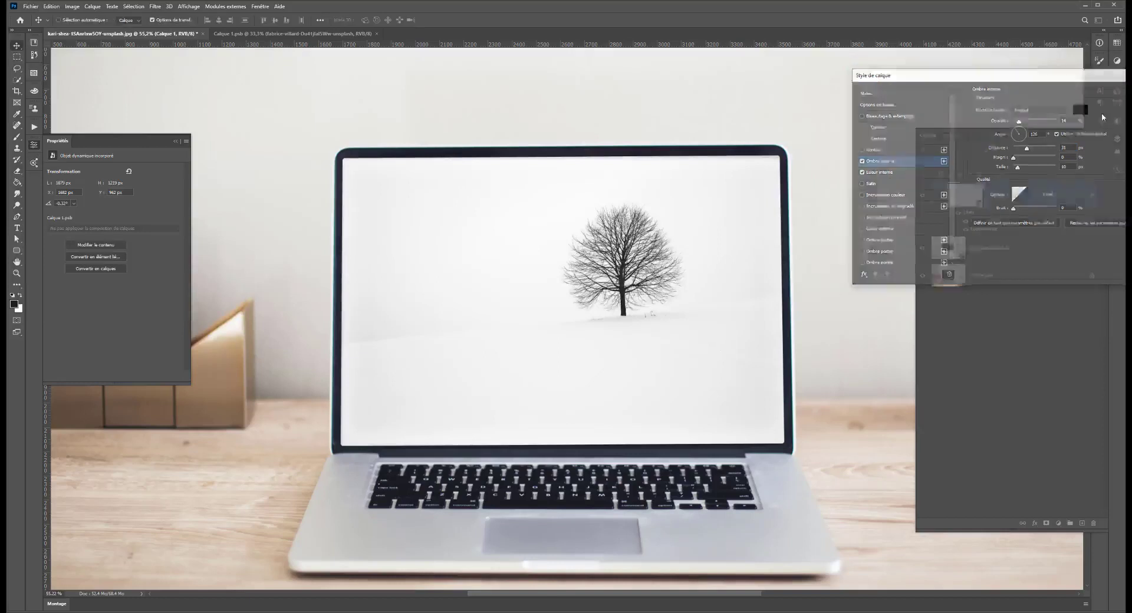
left_click(286, 33)
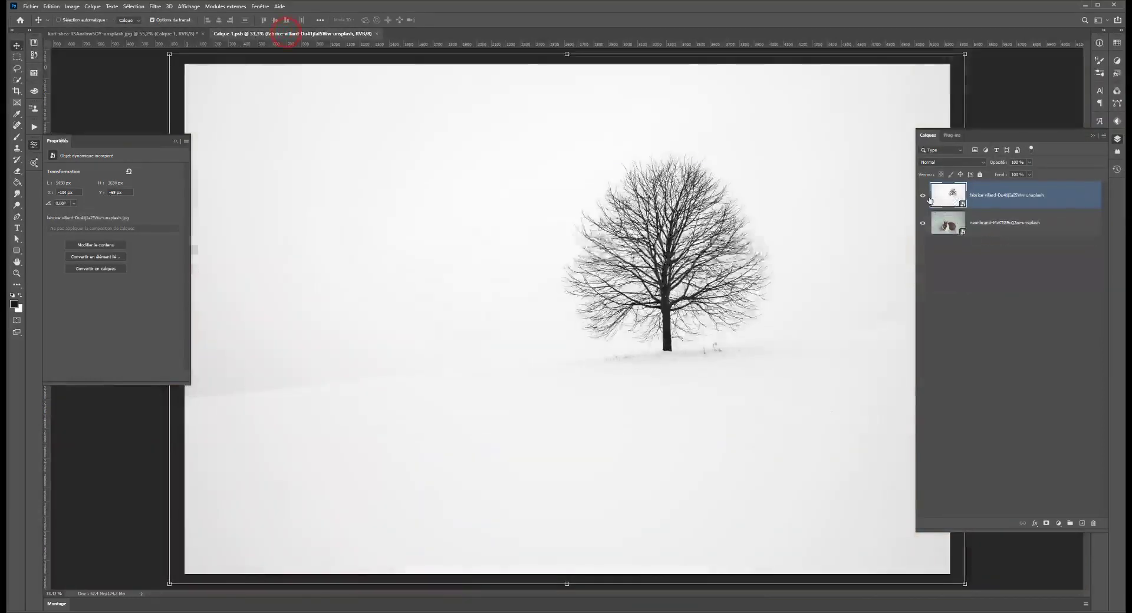
left_click(923, 195)
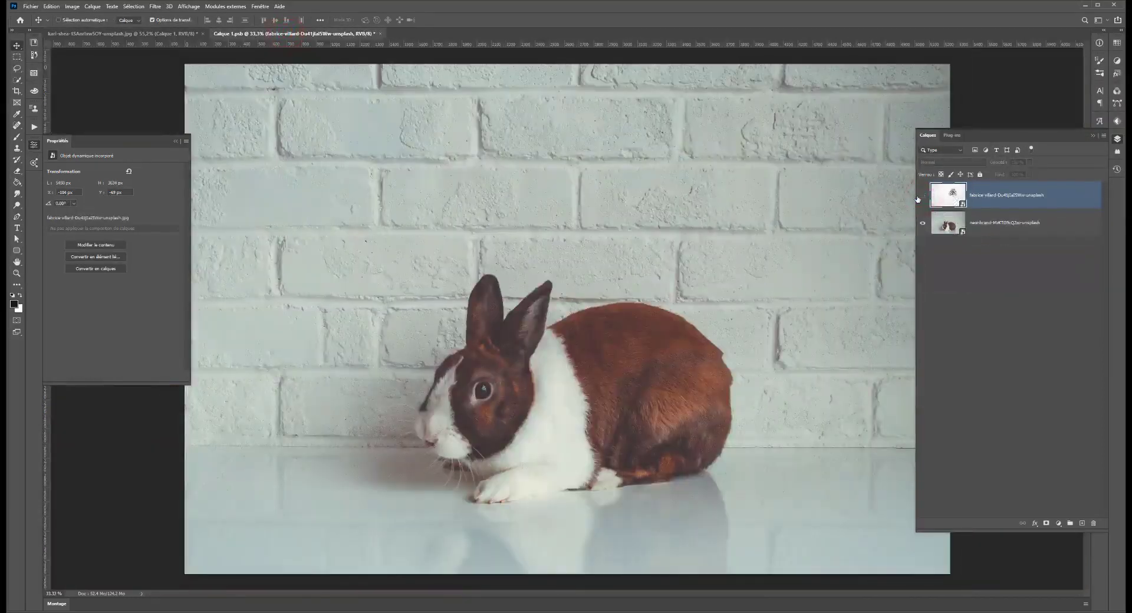
key("ctrl+s")
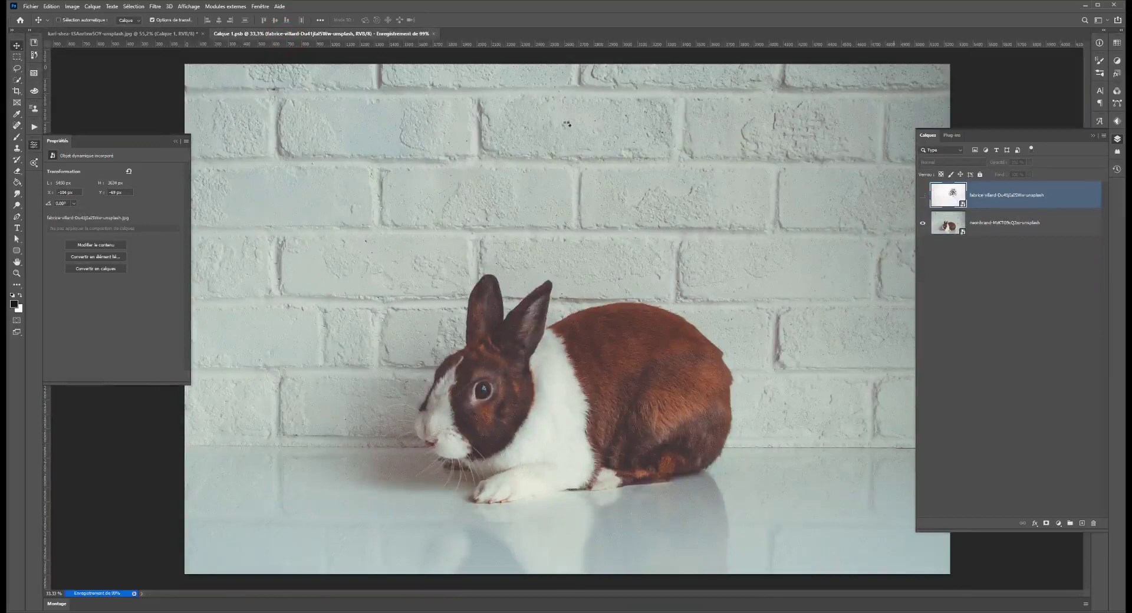
left_click(160, 33)
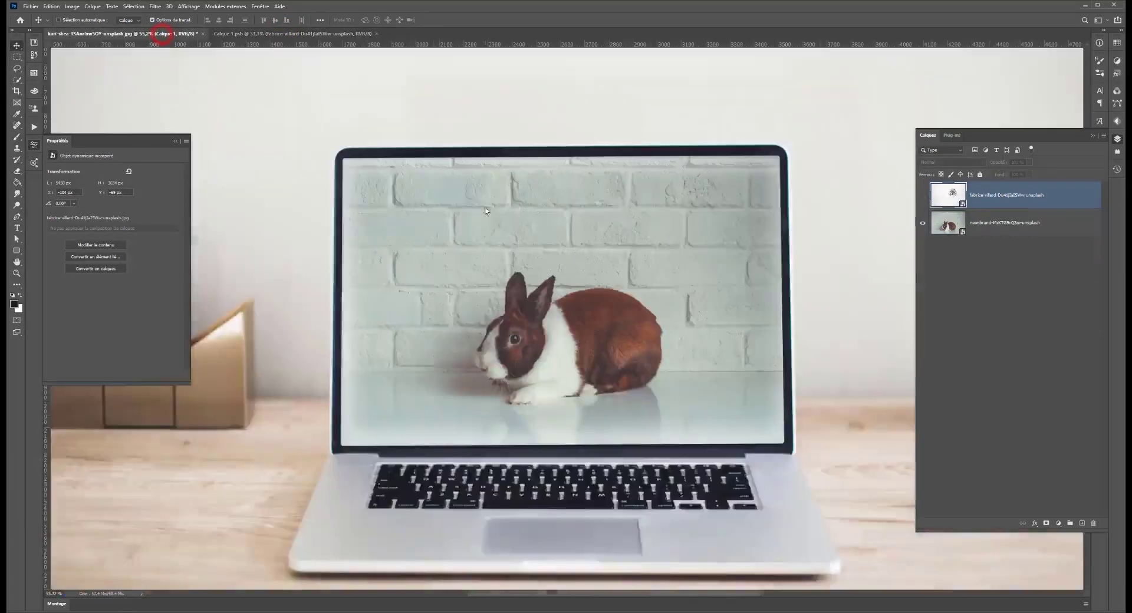
left_click(958, 214)
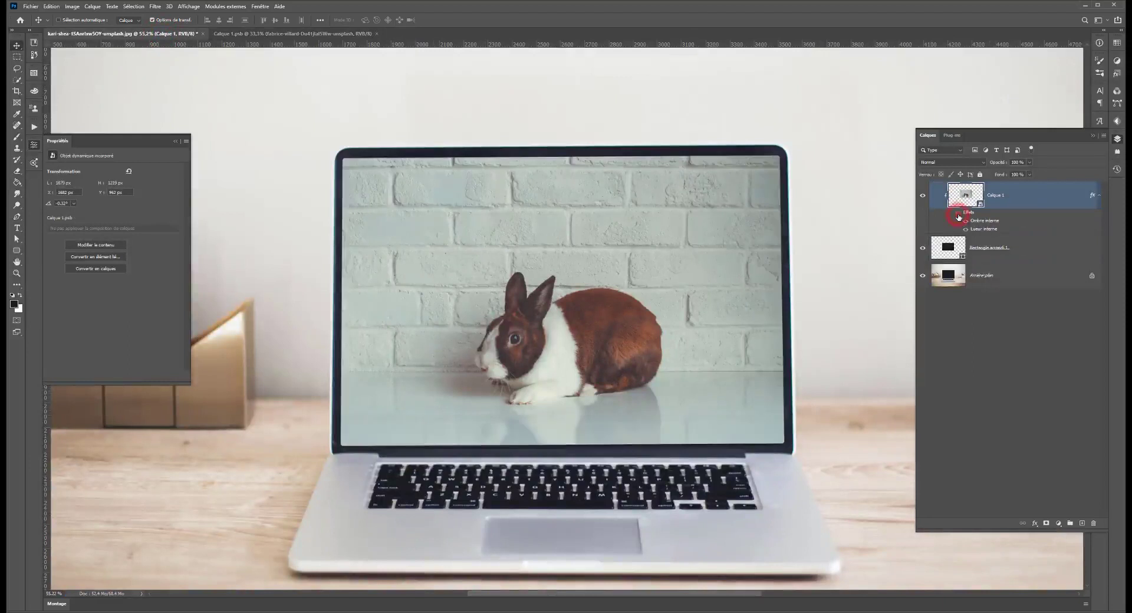
Reopen the screen's layer style, shrink Inner Glow size to 76 px and add Satin.
scroll(472, 325, "down", 5)
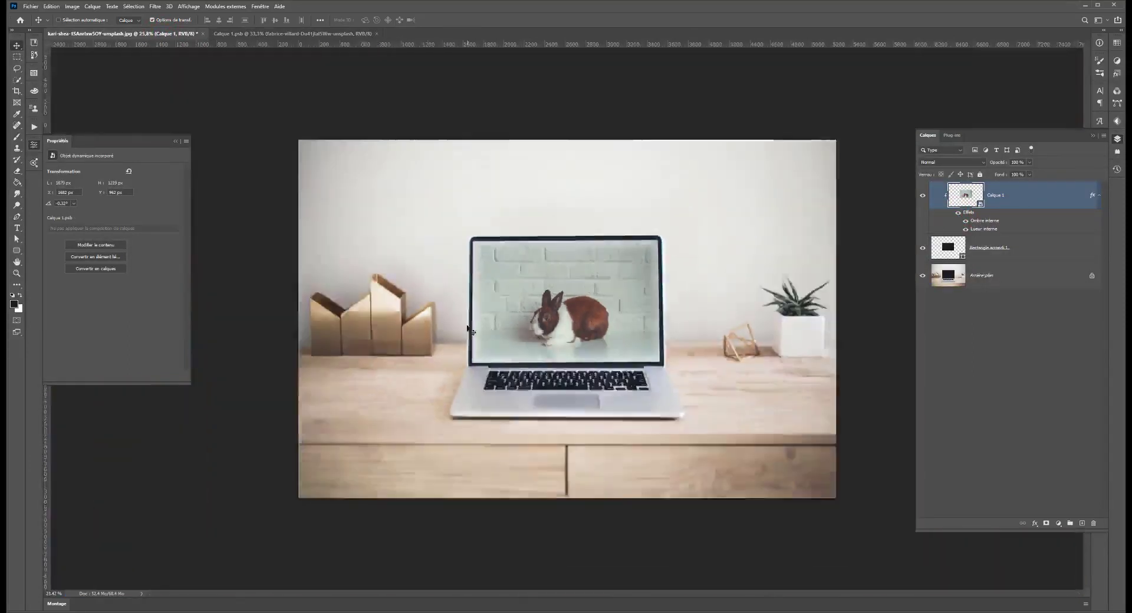
scroll(510, 311, "up", 3)
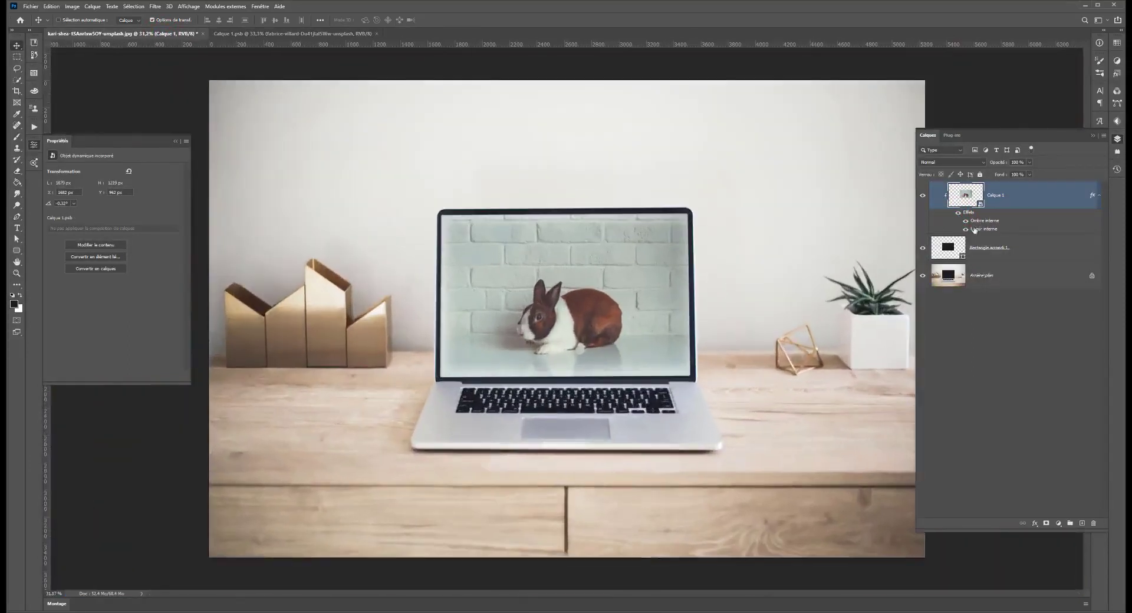
double_click(981, 229)
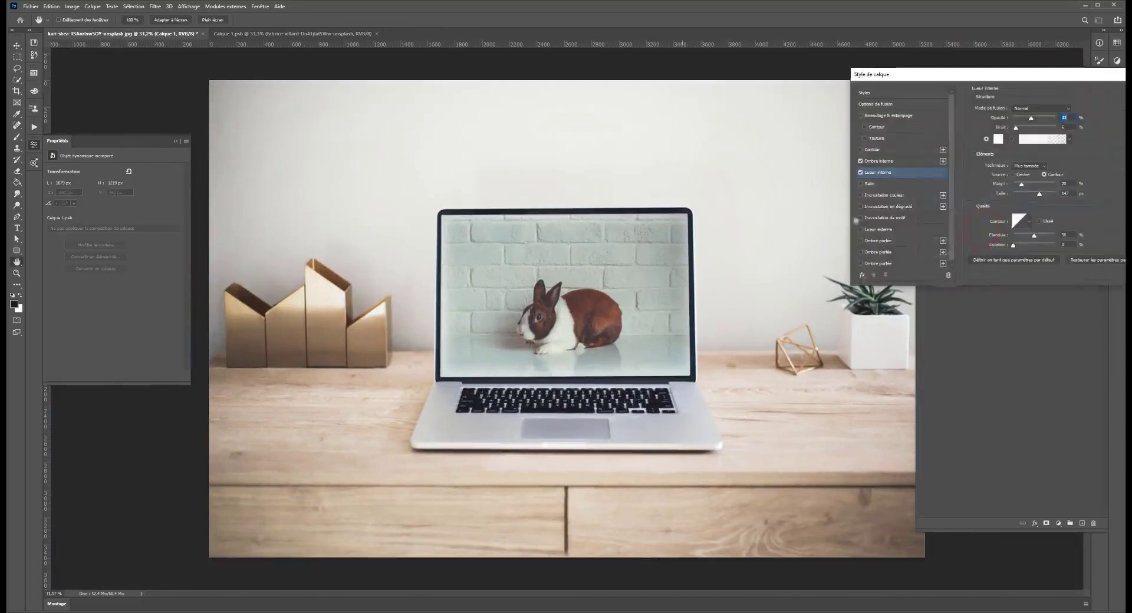
left_click_drag(1038, 194, 1024, 196)
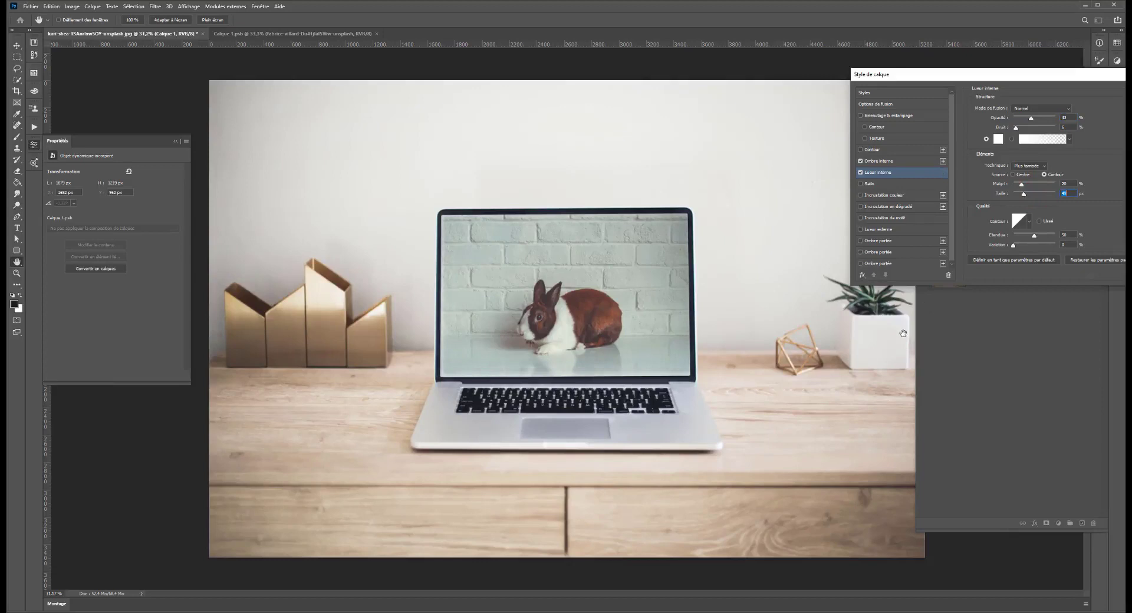
left_click(874, 186)
left_click(875, 186)
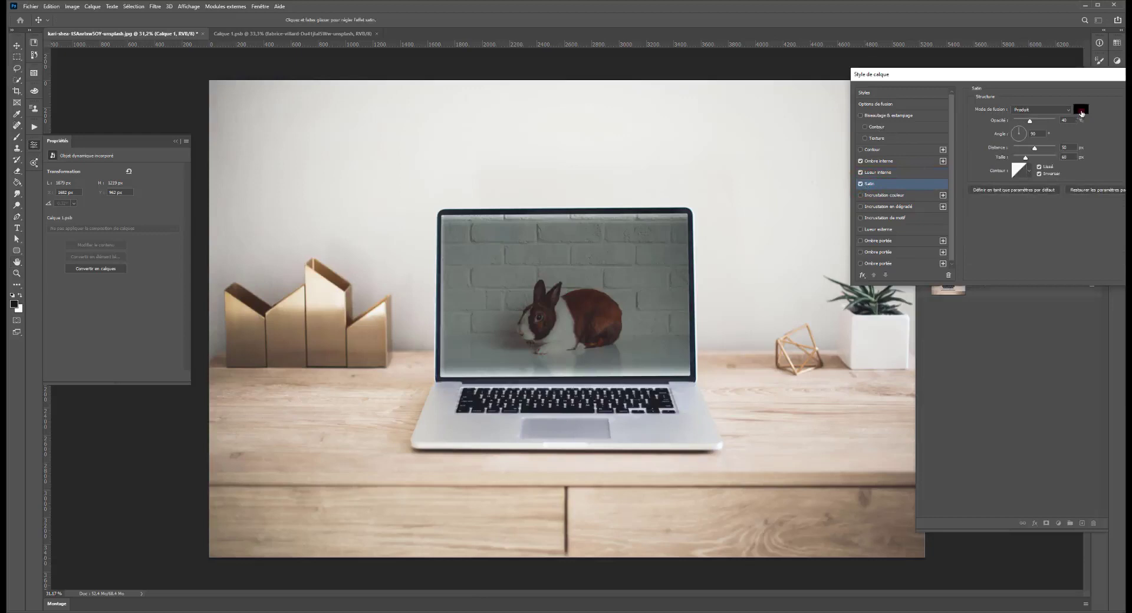
Choose a light blue colour for the Satin effect in the Color Picker.
left_click(1081, 109)
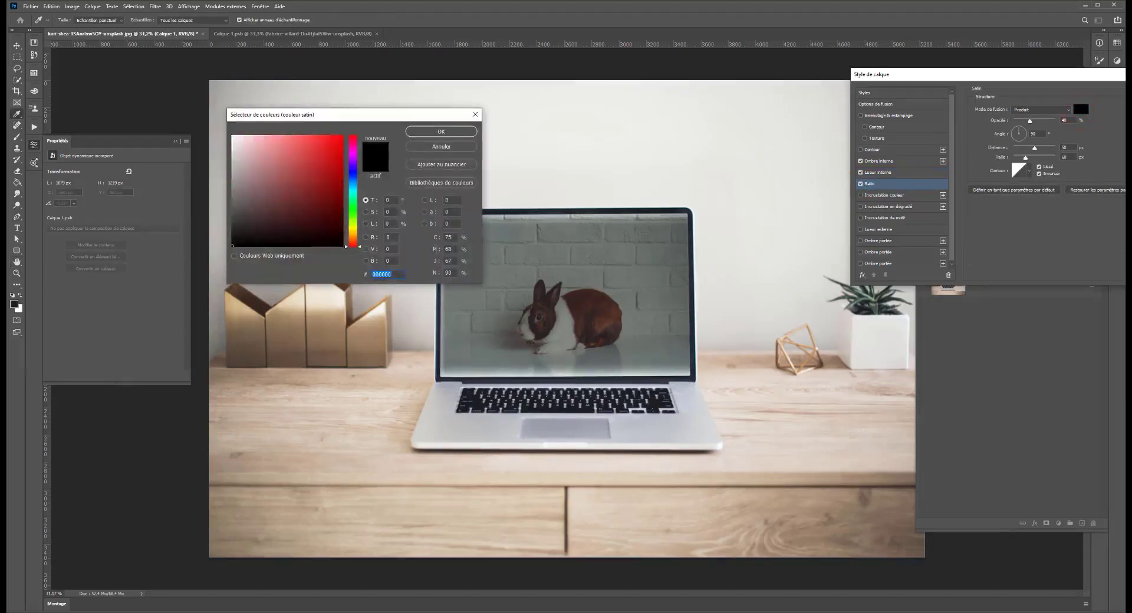
left_click_drag(234, 154, 232, 137)
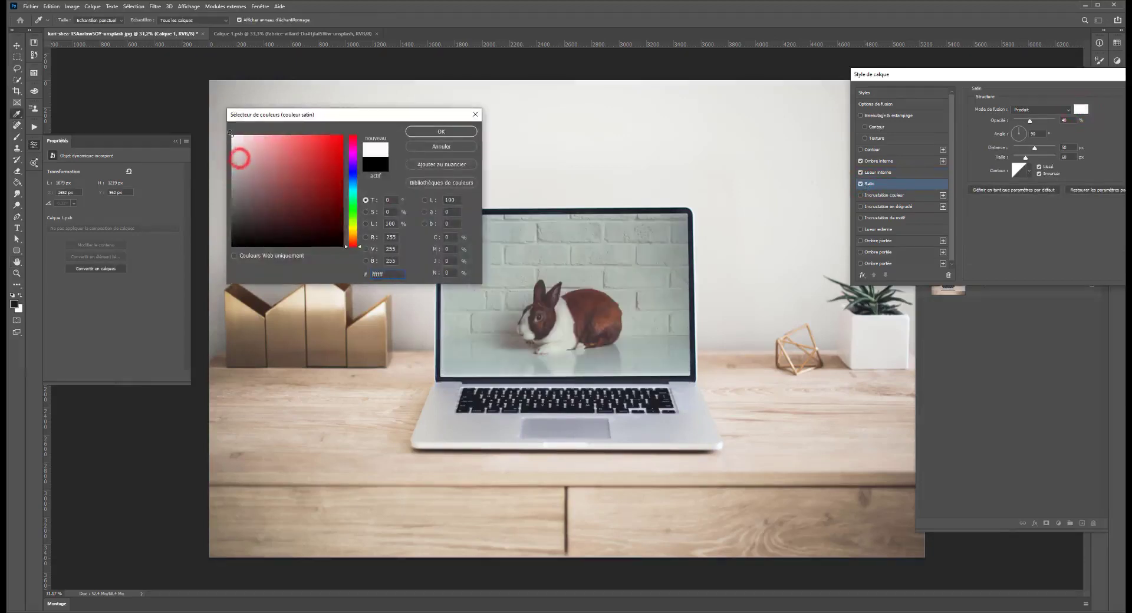
left_click(234, 154)
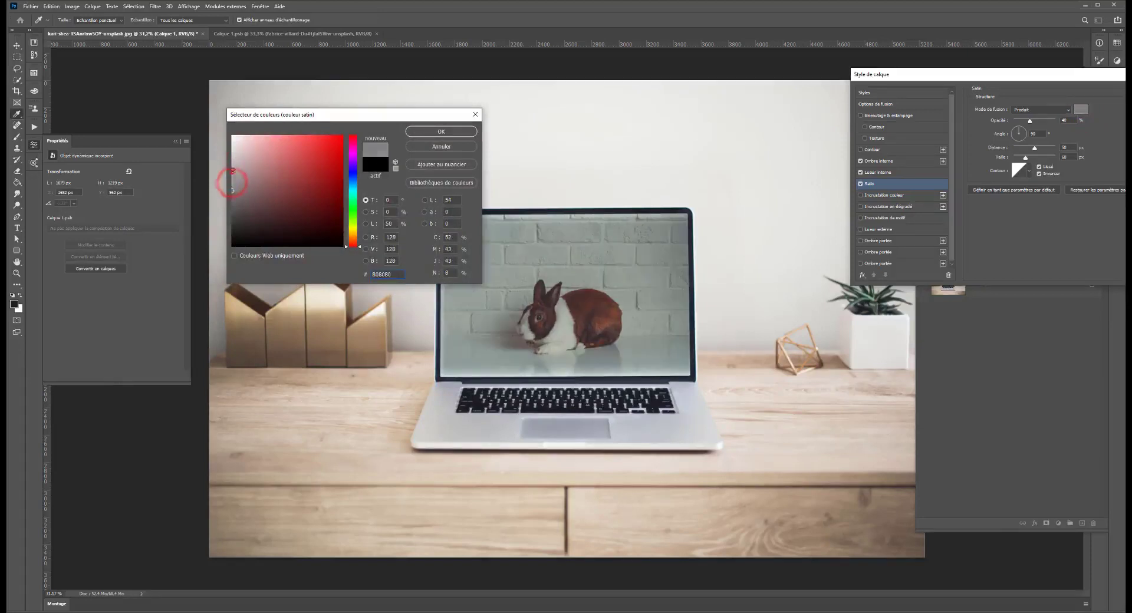
left_click_drag(234, 154, 234, 142)
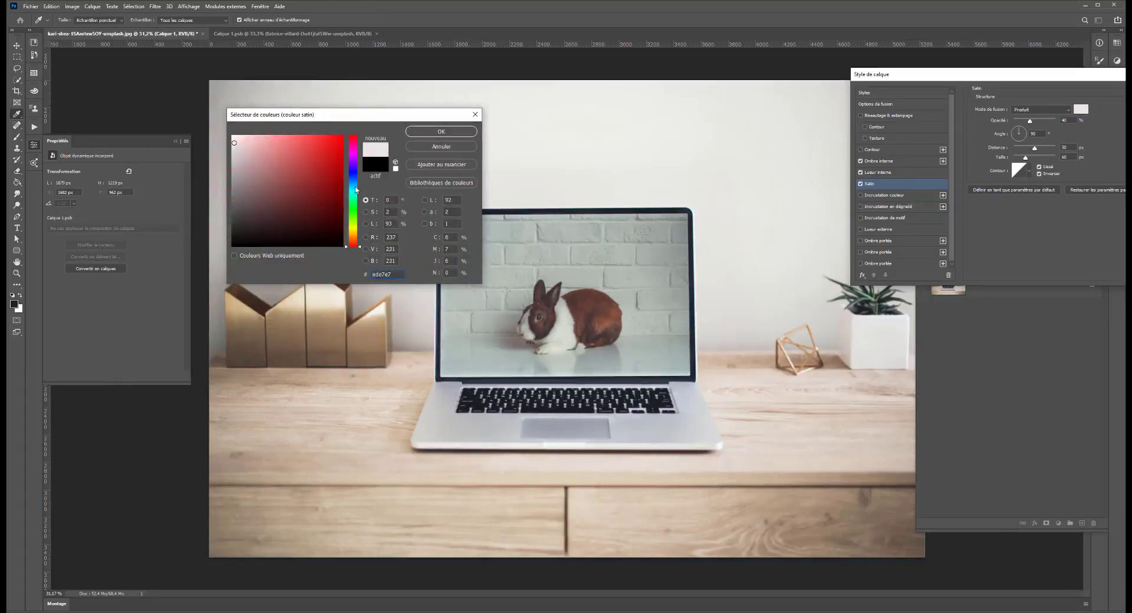
left_click(353, 186)
mouse_move(234, 139)
left_mouse_down()
mouse_move(271, 138)
mouse_move(243, 136)
left_mouse_up()
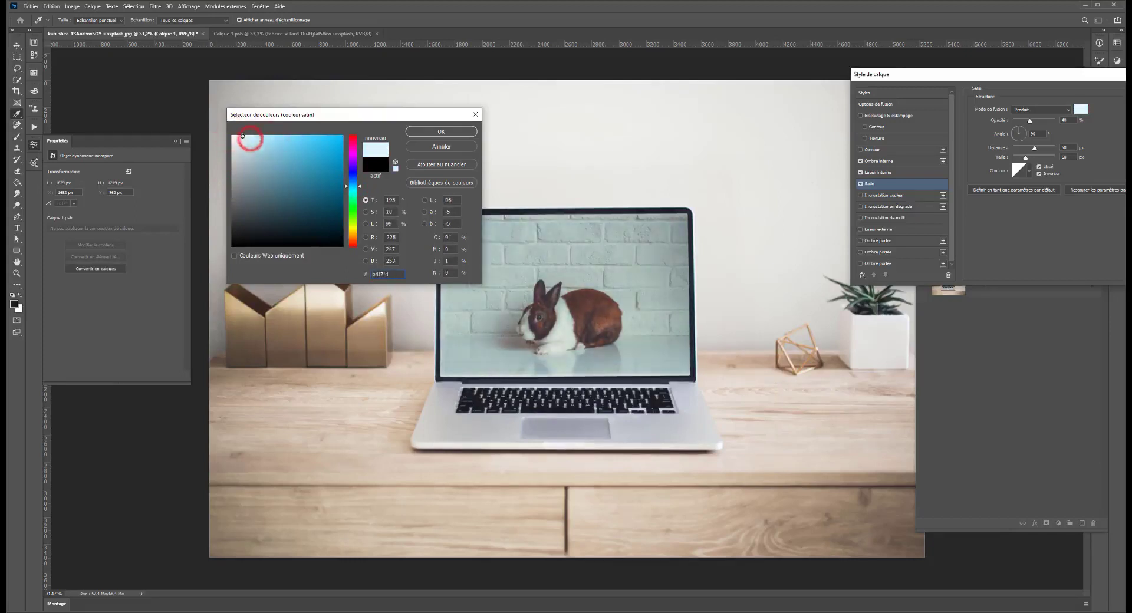
left_click(454, 132)
Raise satin opacity with Produit blend, compare, then turn Satin off and close the style.
mouse_move(1036, 121)
left_mouse_down()
mouse_move(1048, 122)
mouse_move(1017, 124)
left_mouse_up()
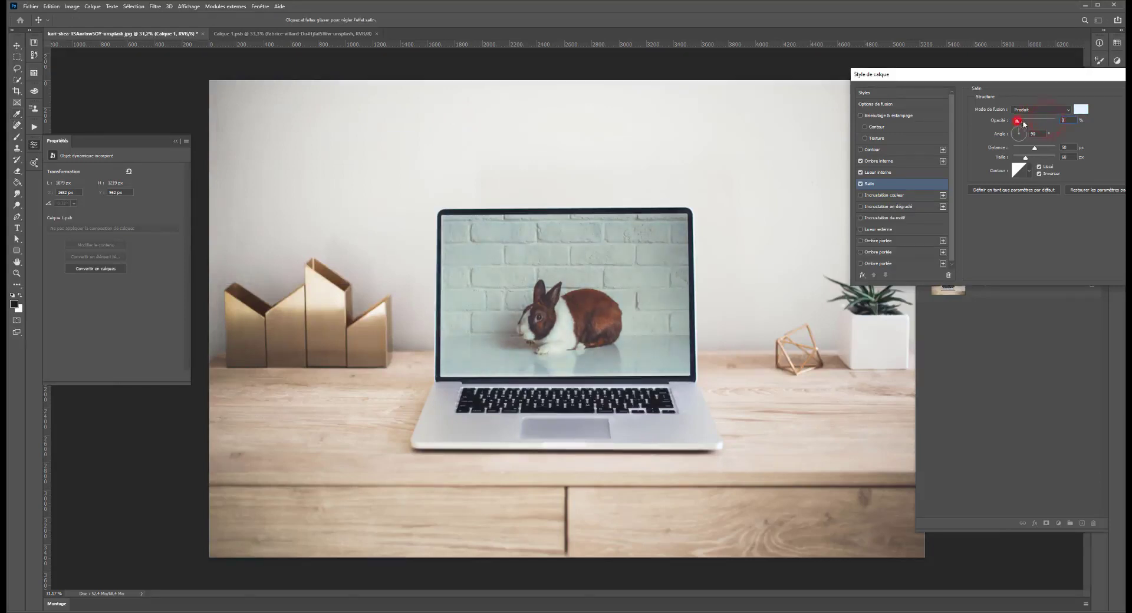
left_click(1029, 109)
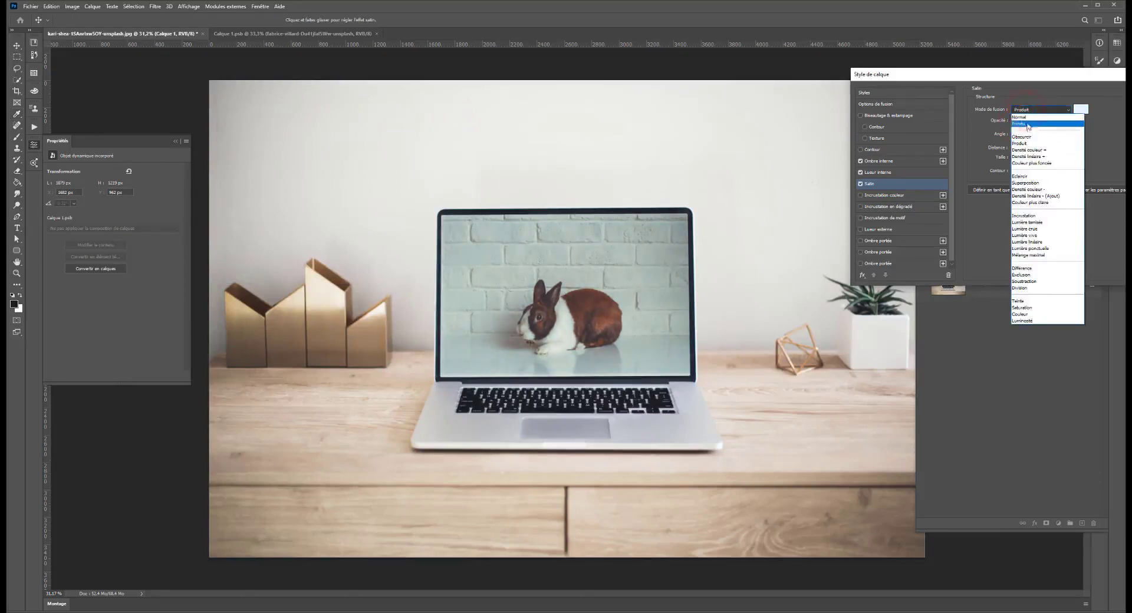
left_click(1028, 104)
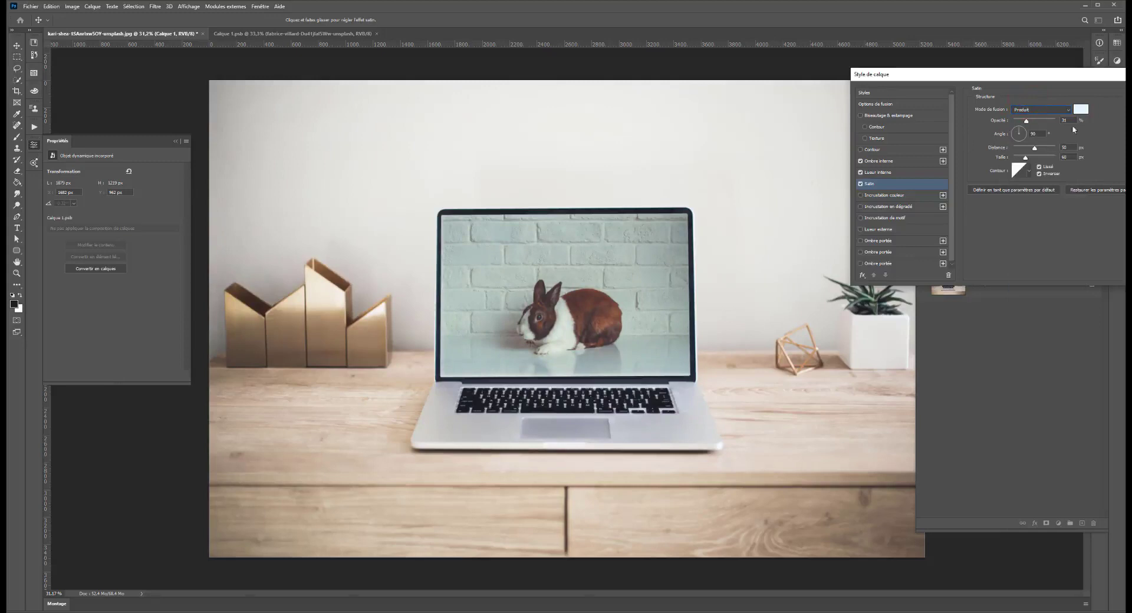
left_click(859, 184)
left_click(859, 185)
left_click(860, 184)
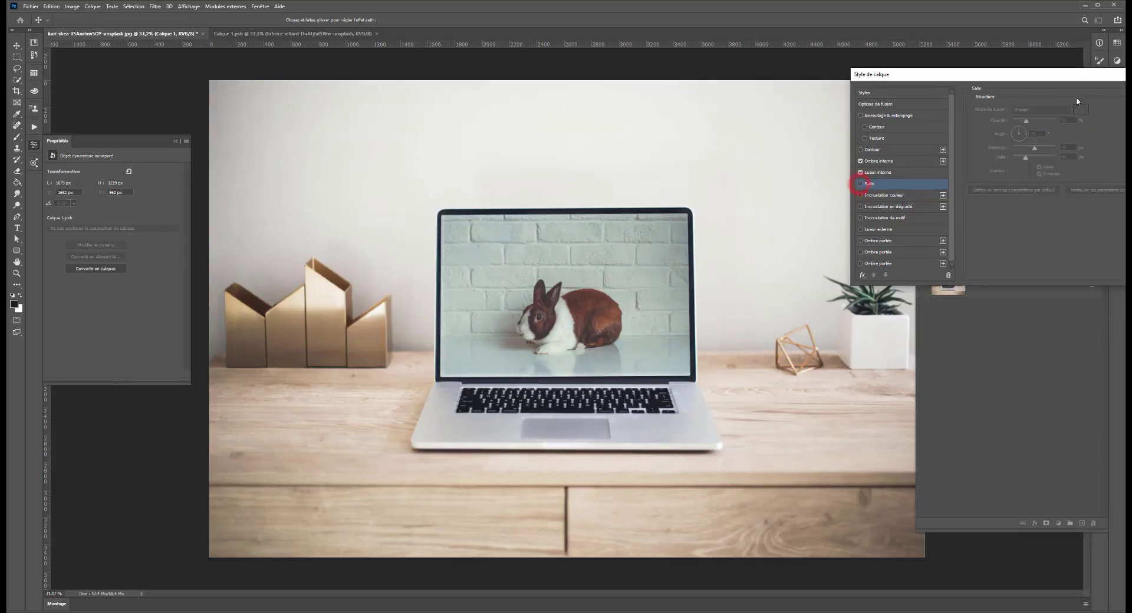
key("Return")
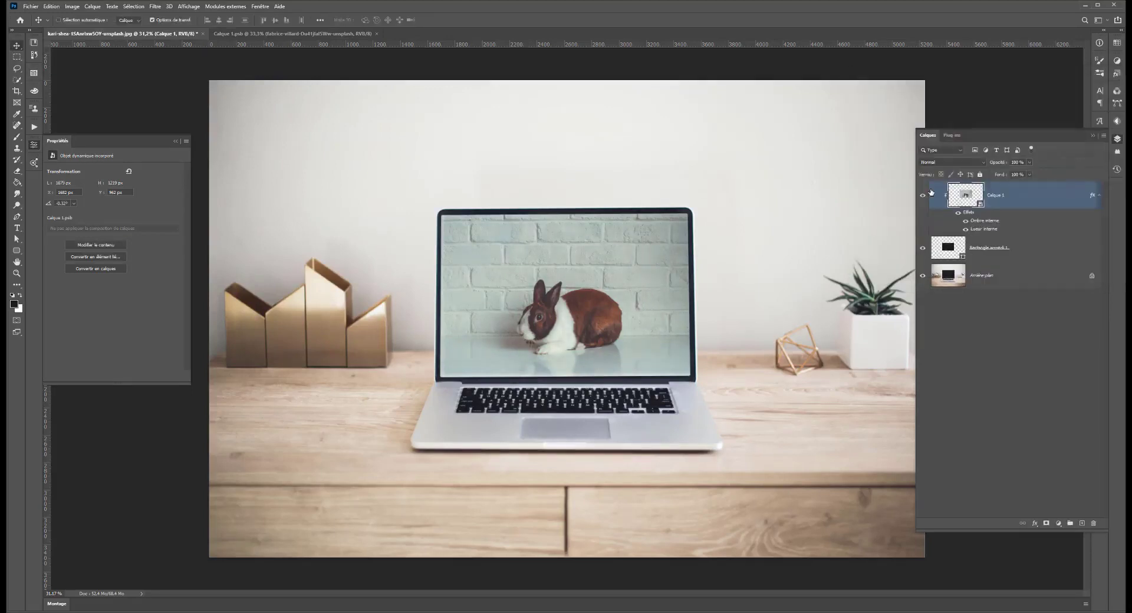